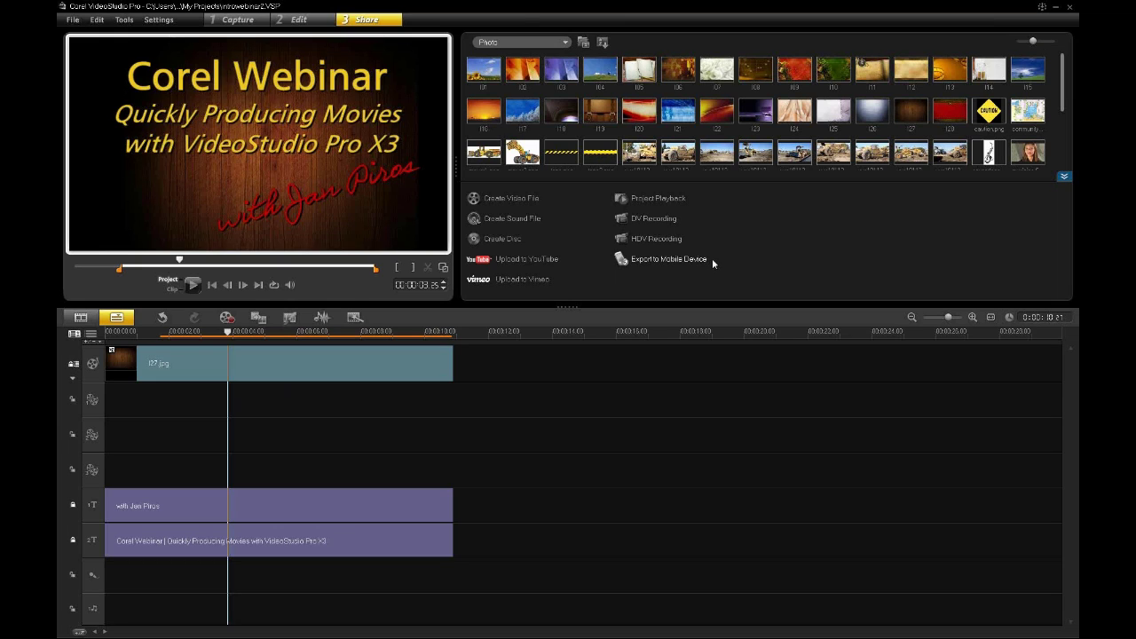
# Go to the Edit step and set the media library to show Video clips.
pyautogui.click(311, 20)
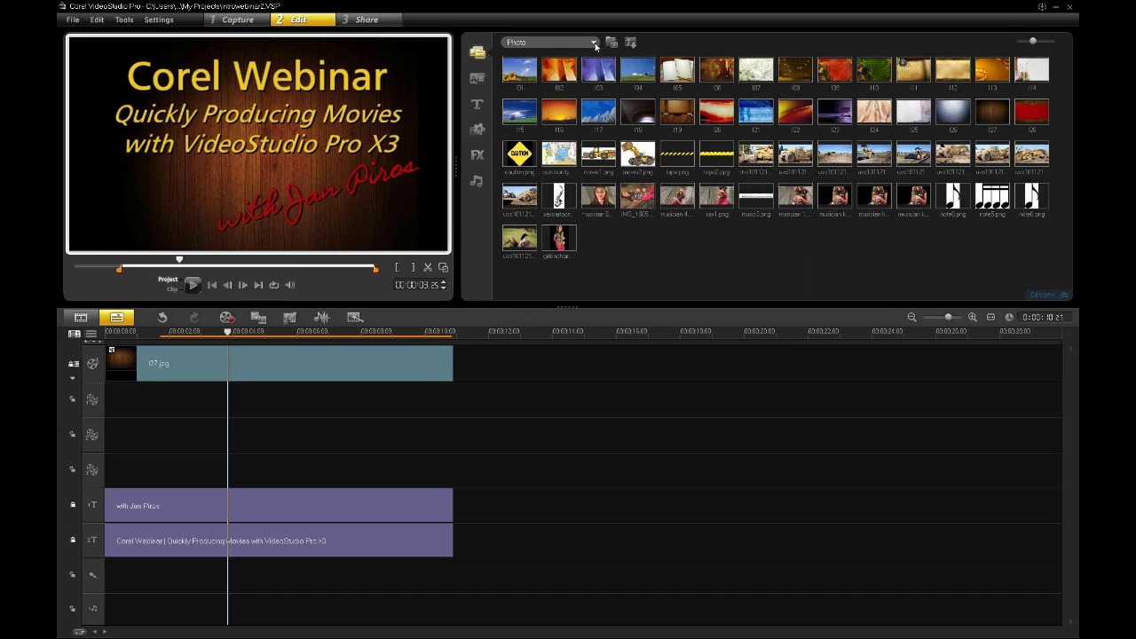
pyautogui.click(594, 43)
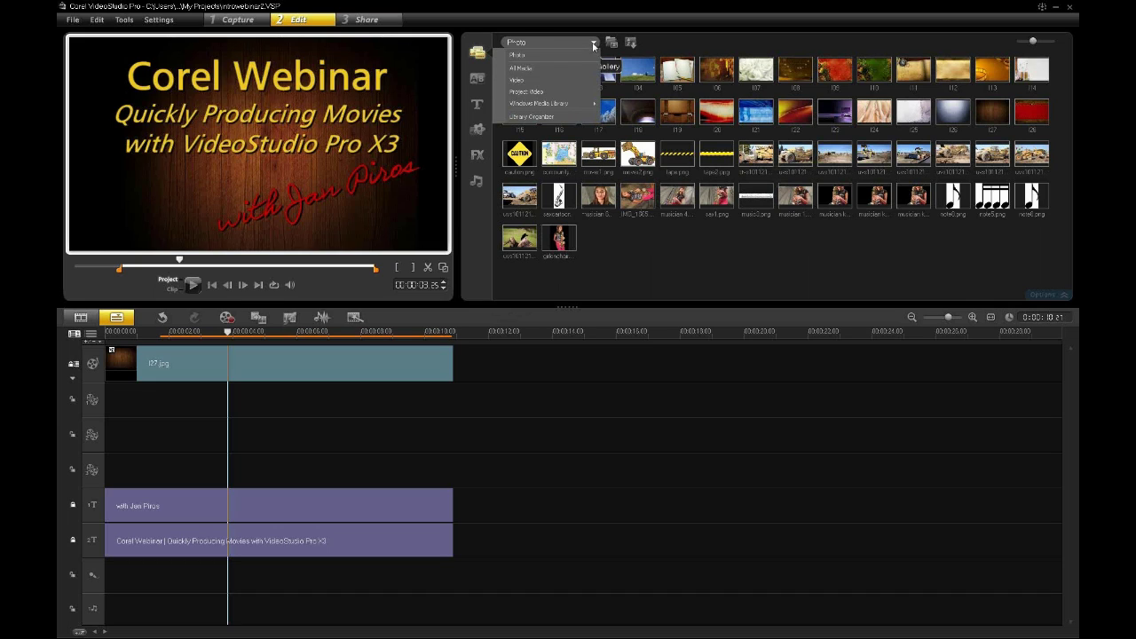
pyautogui.click(545, 81)
pyautogui.click(563, 45)
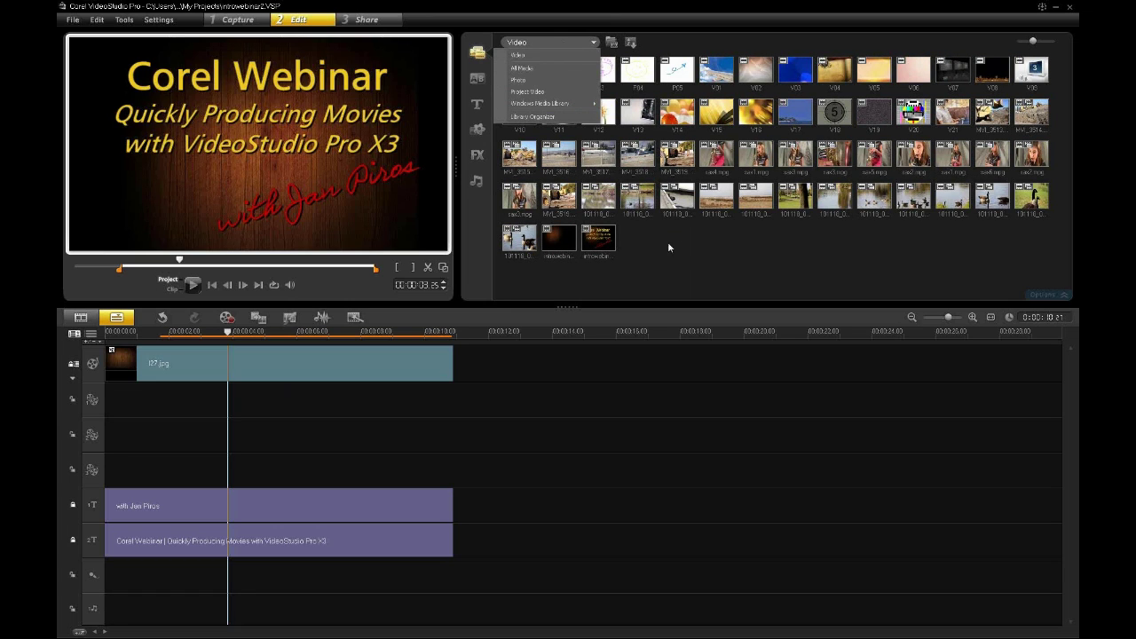
pyautogui.click(669, 248)
# Load the duck clip into the preview and scrub to about 3 seconds.
pyautogui.click(583, 46)
pyautogui.click(718, 269)
pyautogui.click(676, 204)
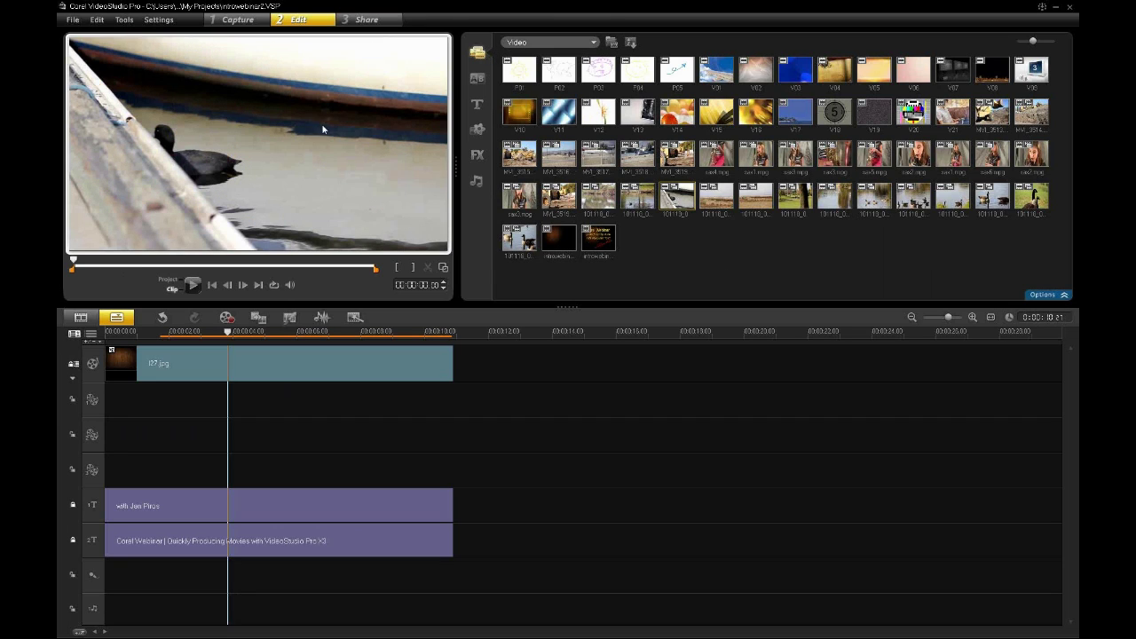
pyautogui.moveTo(73, 263); pyautogui.dragTo(189, 260)
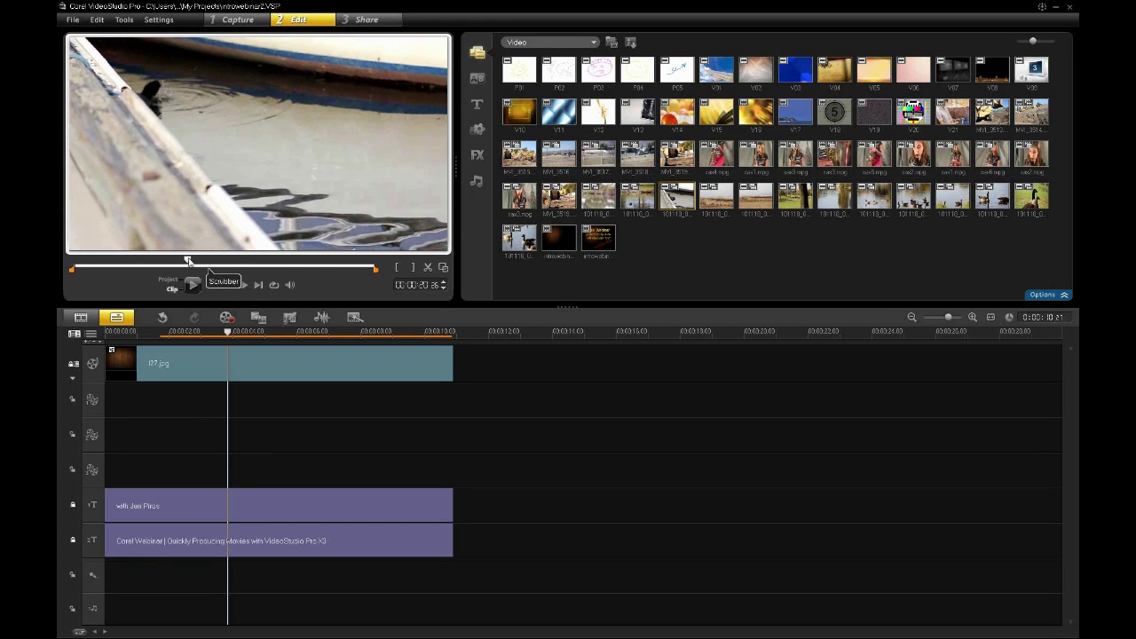
# Add the Cross transition from All transitions to My Favorites, then show My Favorites.
pyautogui.click(479, 80)
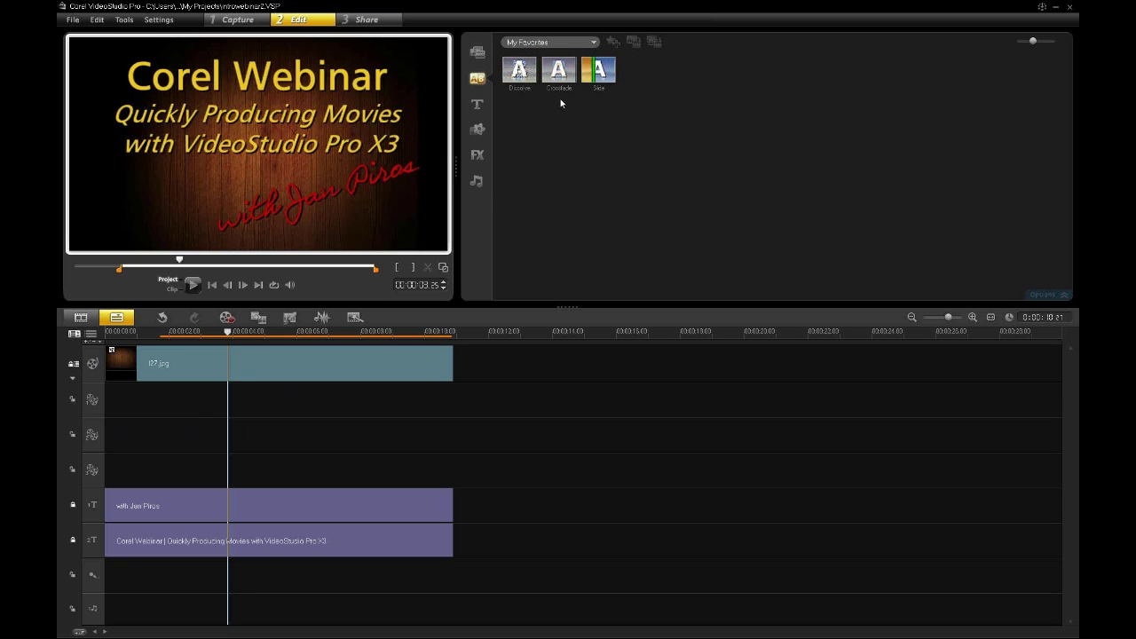
pyautogui.click(565, 44)
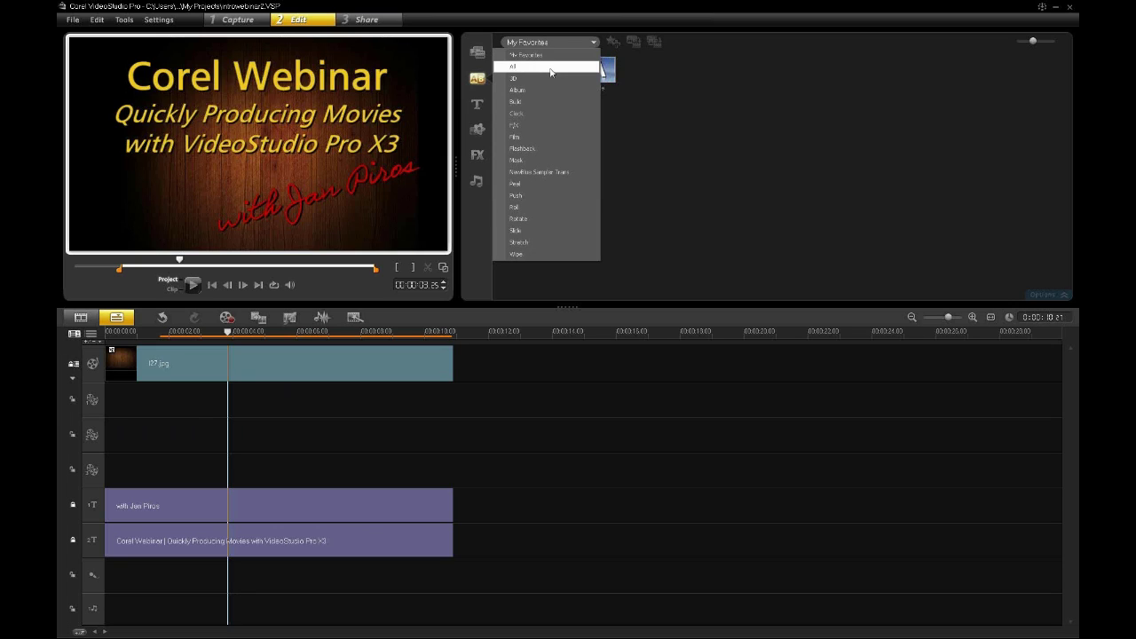
pyautogui.click(550, 67)
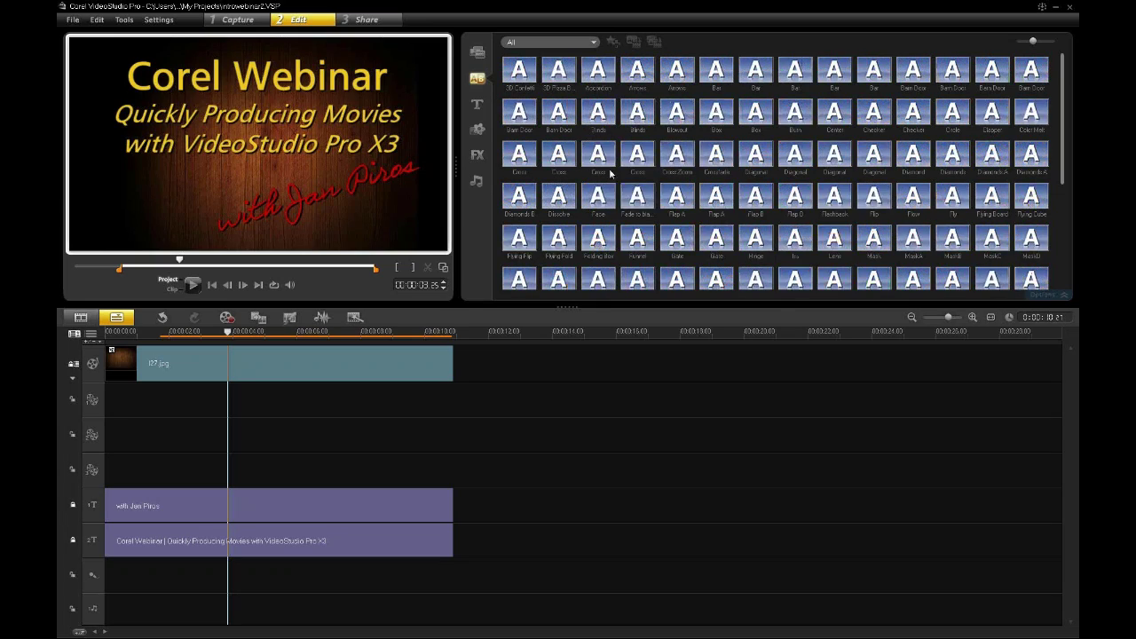
pyautogui.click(639, 157)
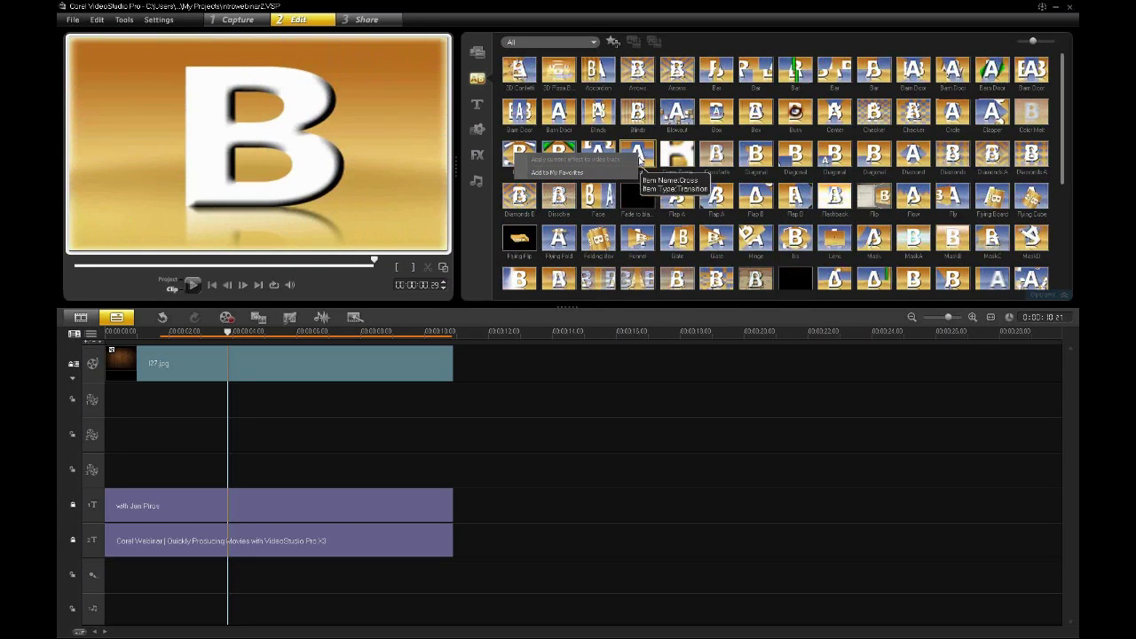
pyautogui.click(575, 173)
pyautogui.click(550, 42)
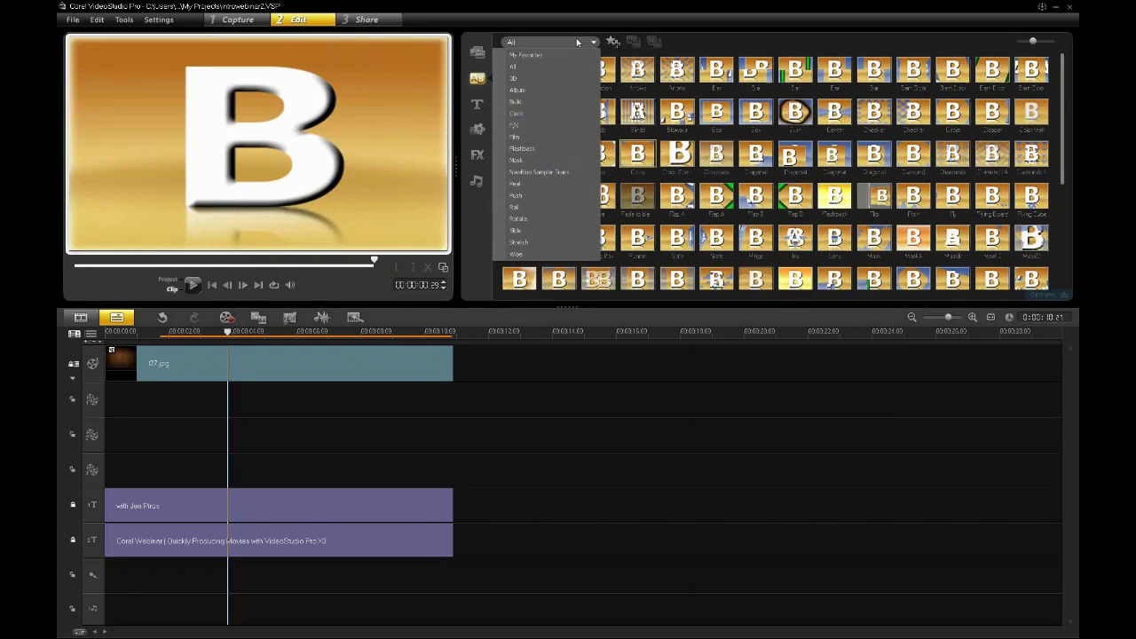
pyautogui.click(568, 51)
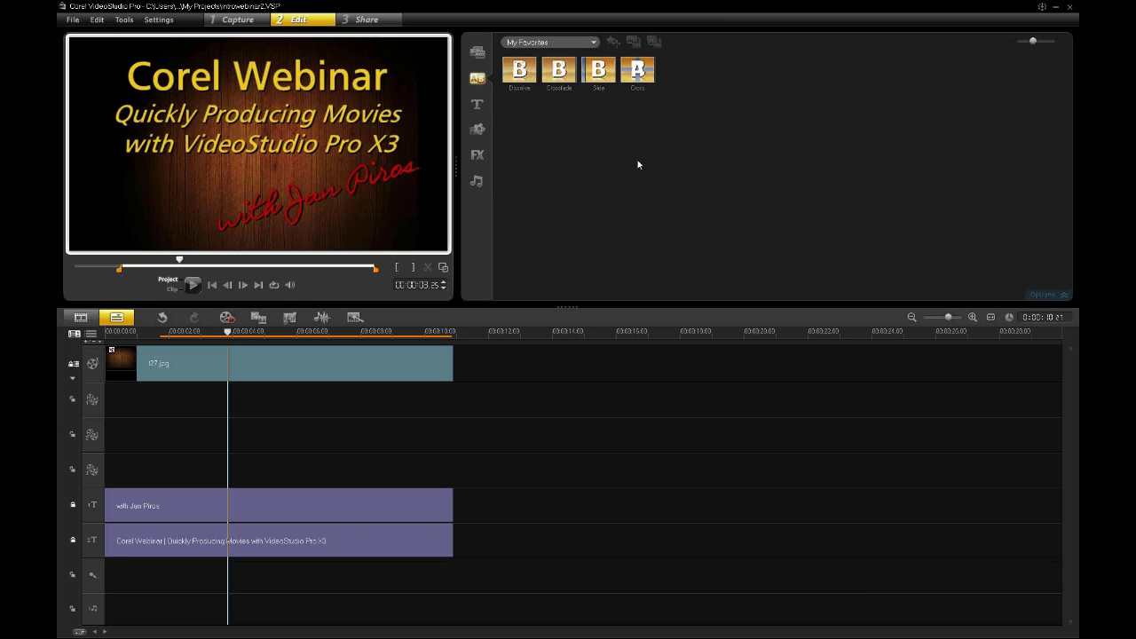
# Browse the Title library, previewing the second and third templates and the empty My Favorites.
pyautogui.click(478, 105)
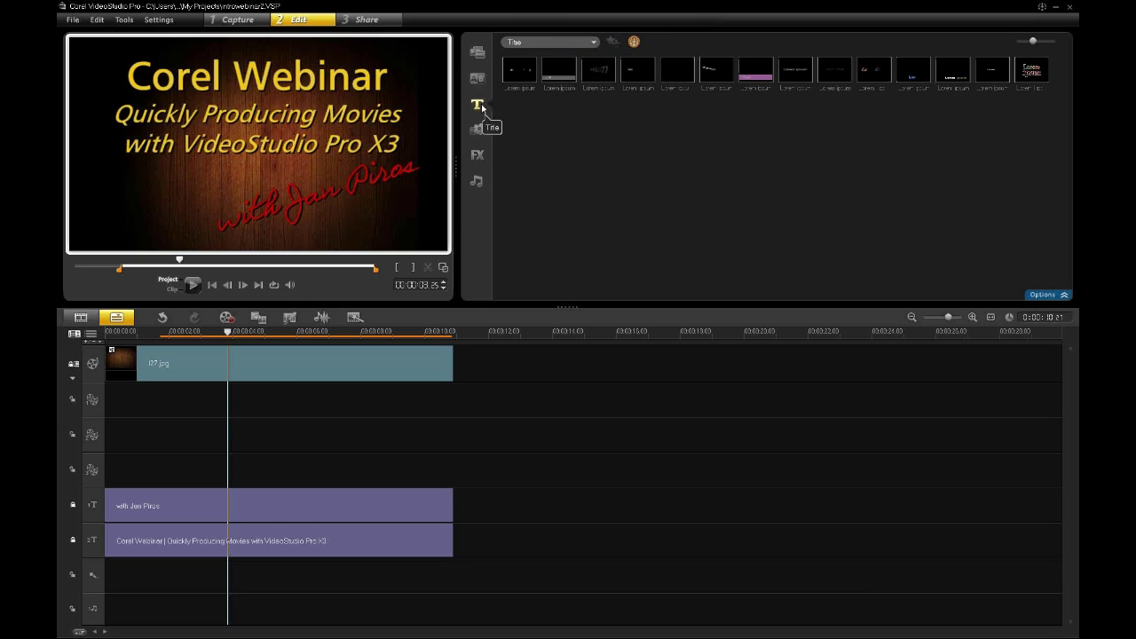
pyautogui.click(558, 73)
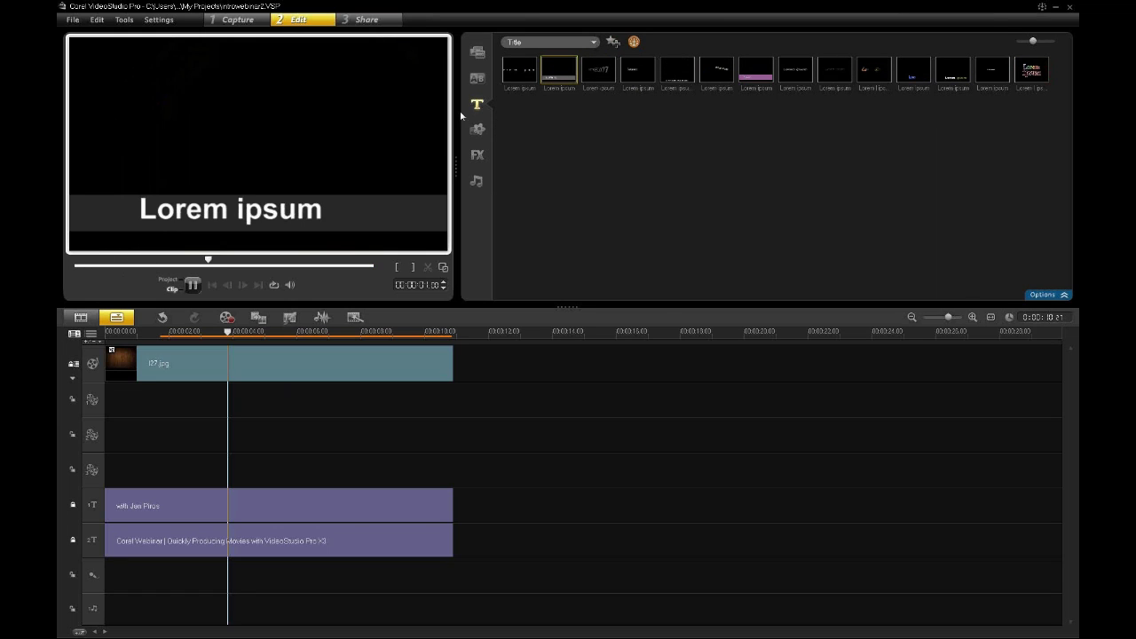
pyautogui.click(601, 87)
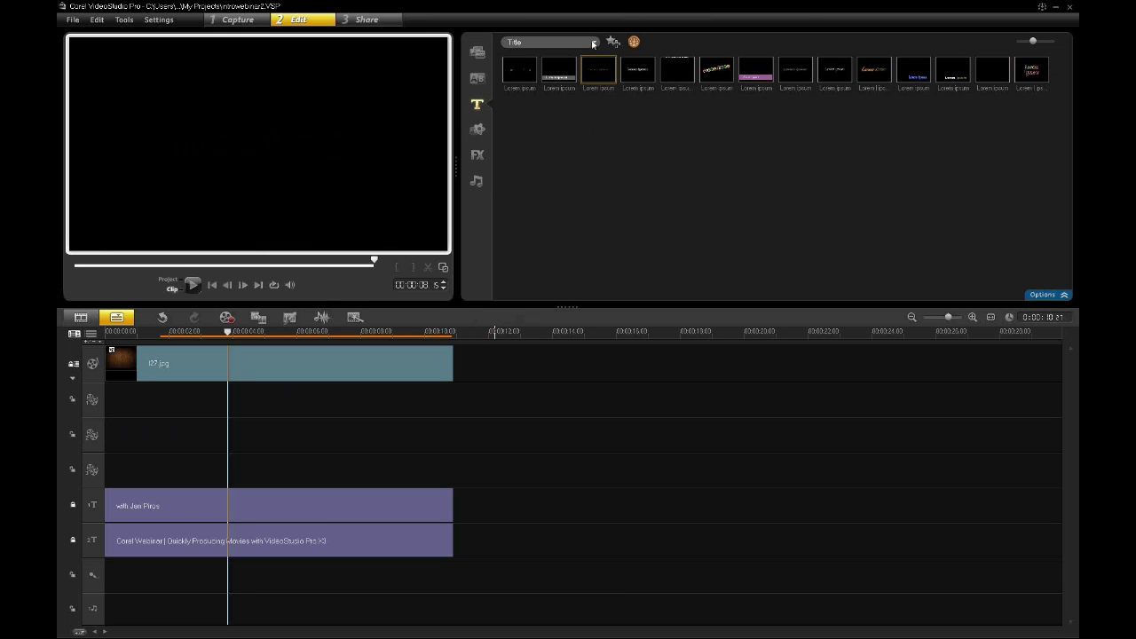
pyautogui.click(593, 43)
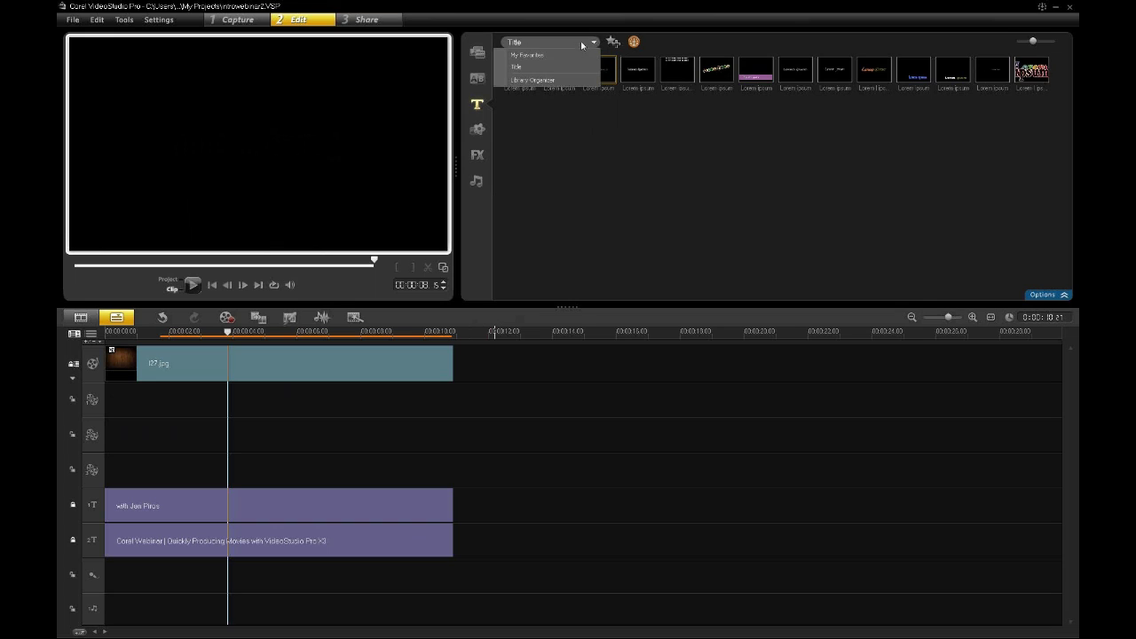
pyautogui.click(572, 53)
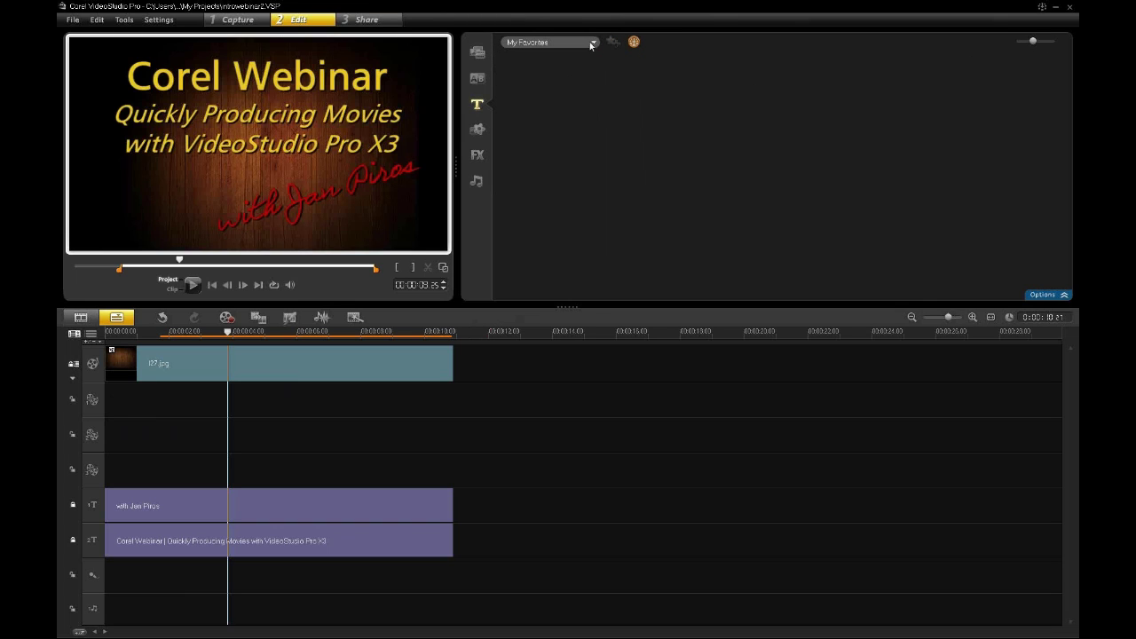
pyautogui.click(592, 43)
pyautogui.click(564, 64)
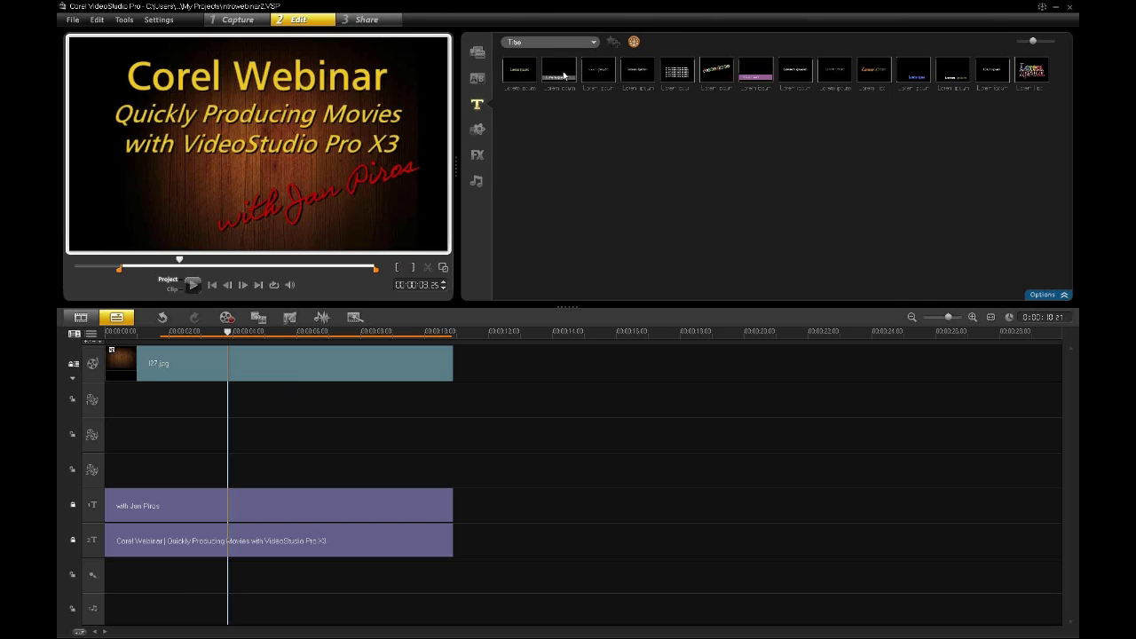
# Add the second Lorem ipsum title template to My Favorites and preview it there.
pyautogui.rightClick(564, 76)
pyautogui.click(530, 144)
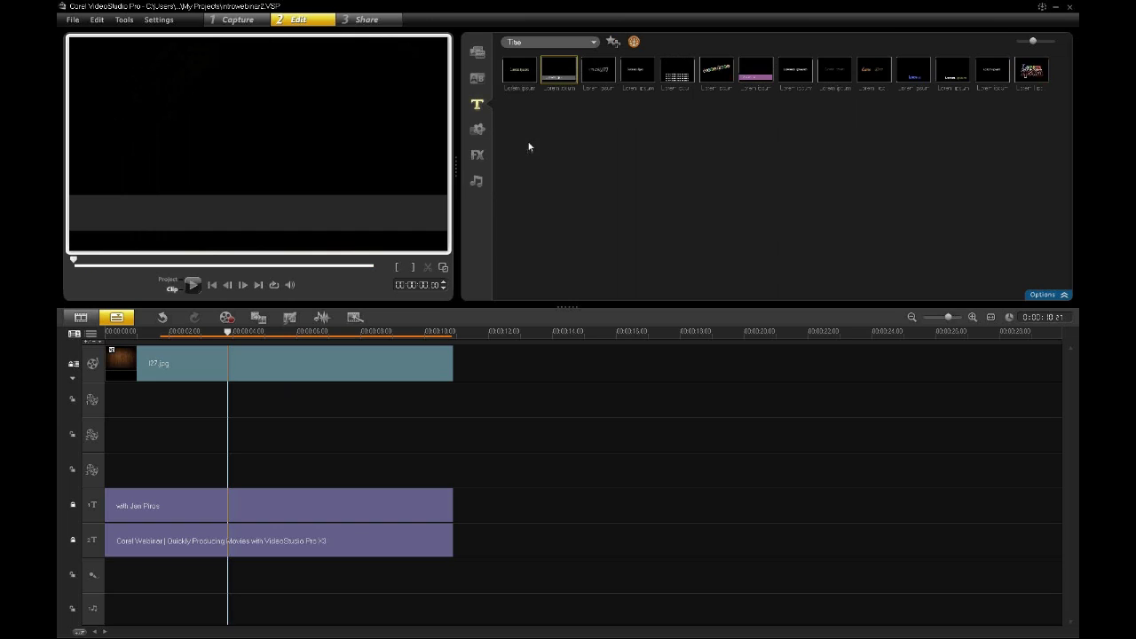
pyautogui.click(586, 41)
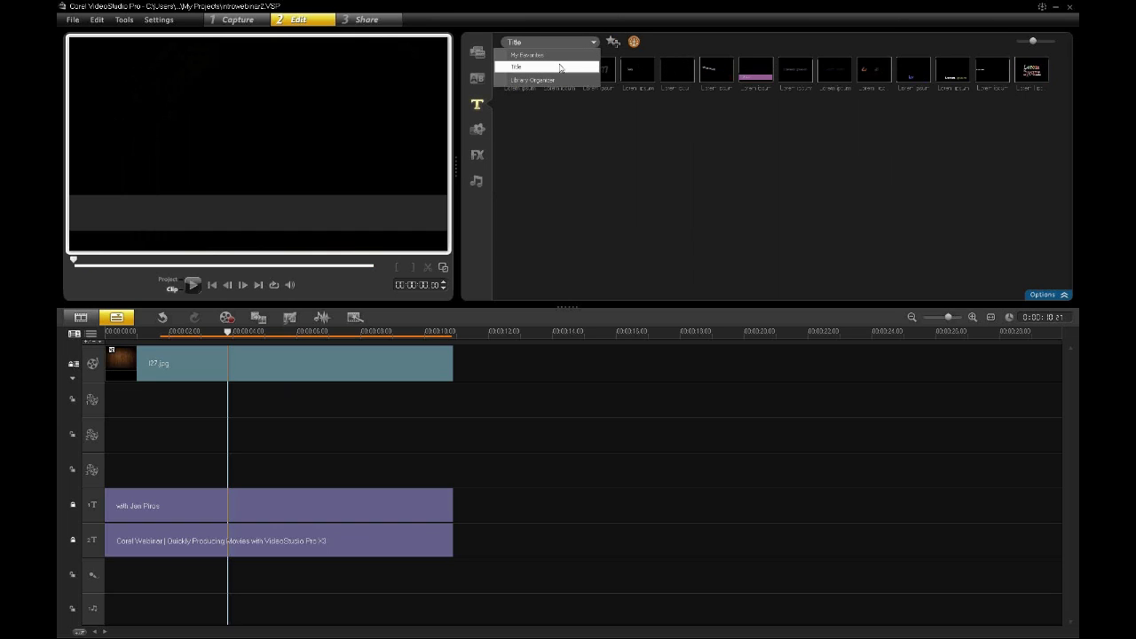
pyautogui.click(558, 55)
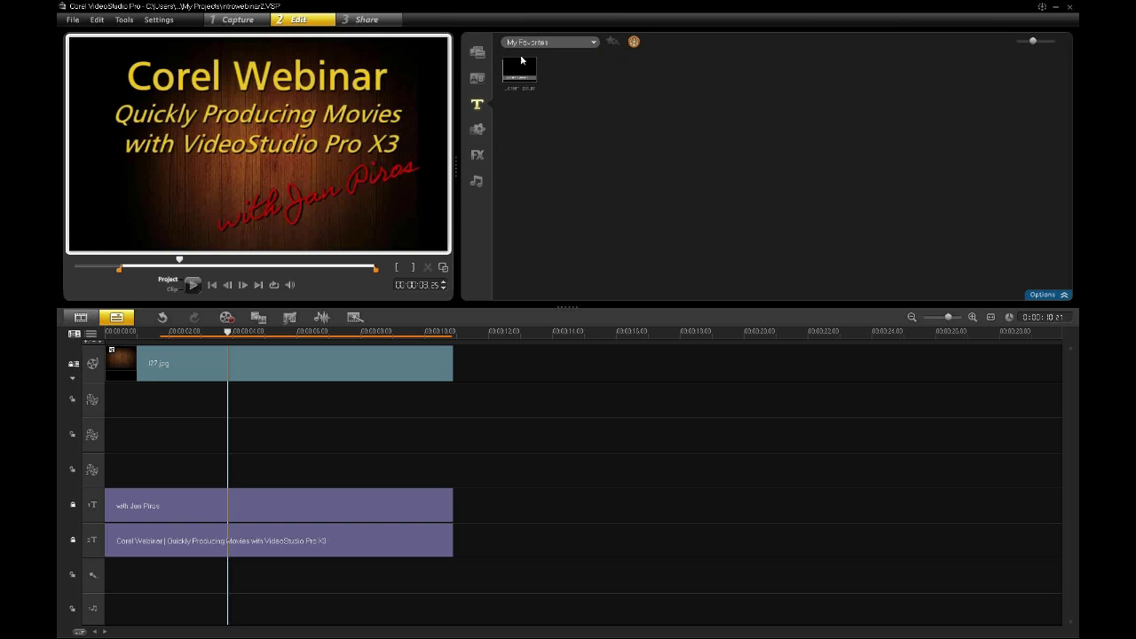
pyautogui.click(521, 64)
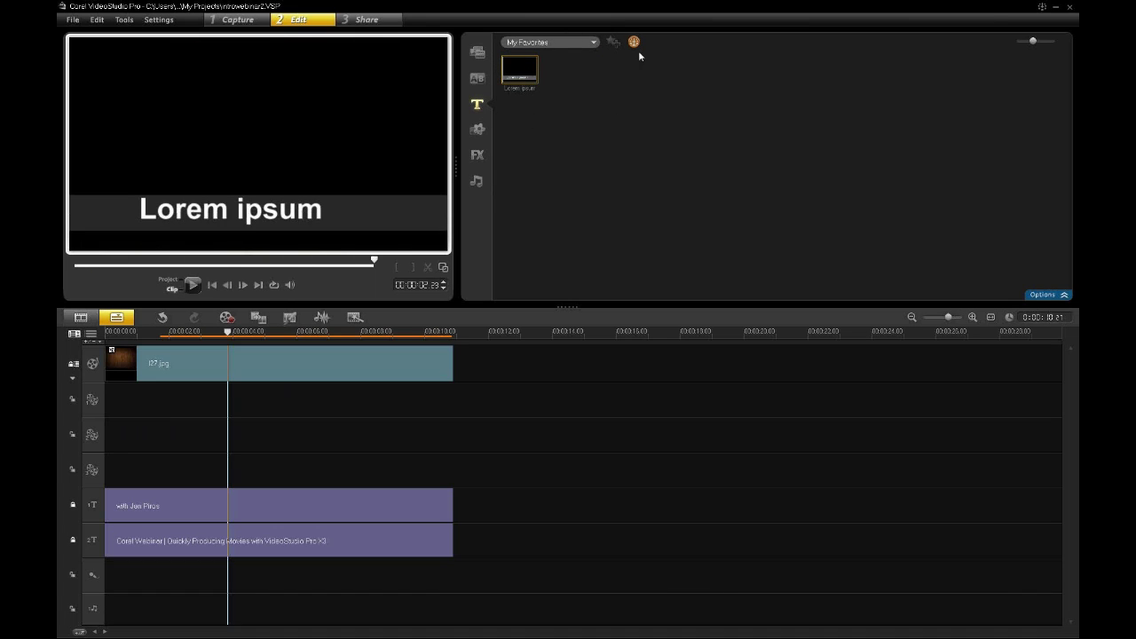
# Preview the red colour clip, then switch the graphics library to Object decorations.
pyautogui.click(477, 131)
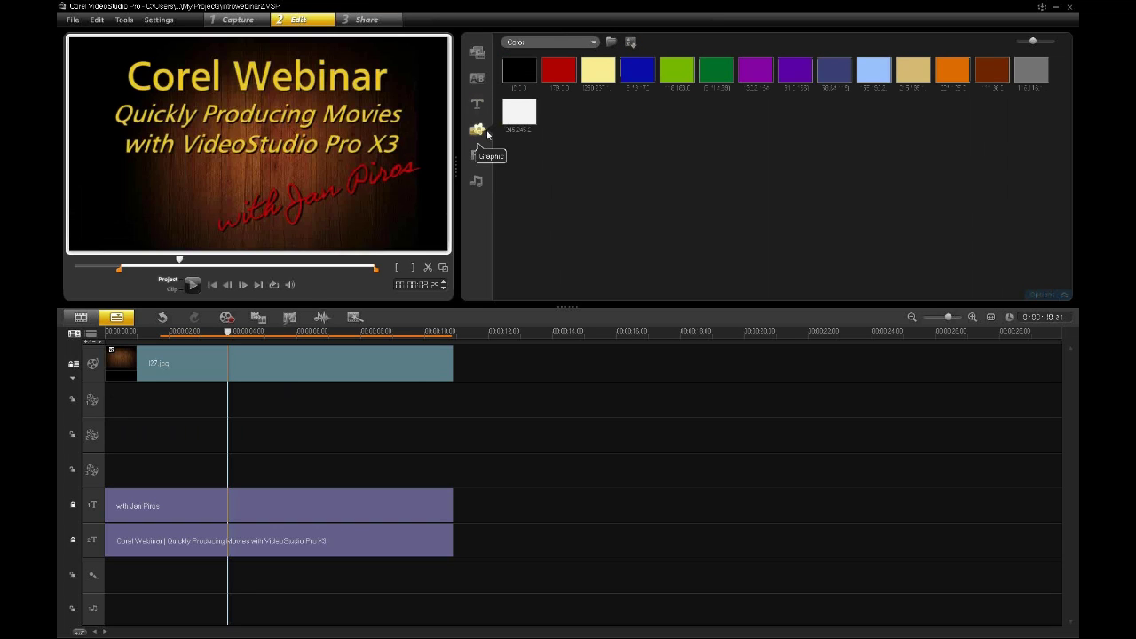
pyautogui.click(552, 79)
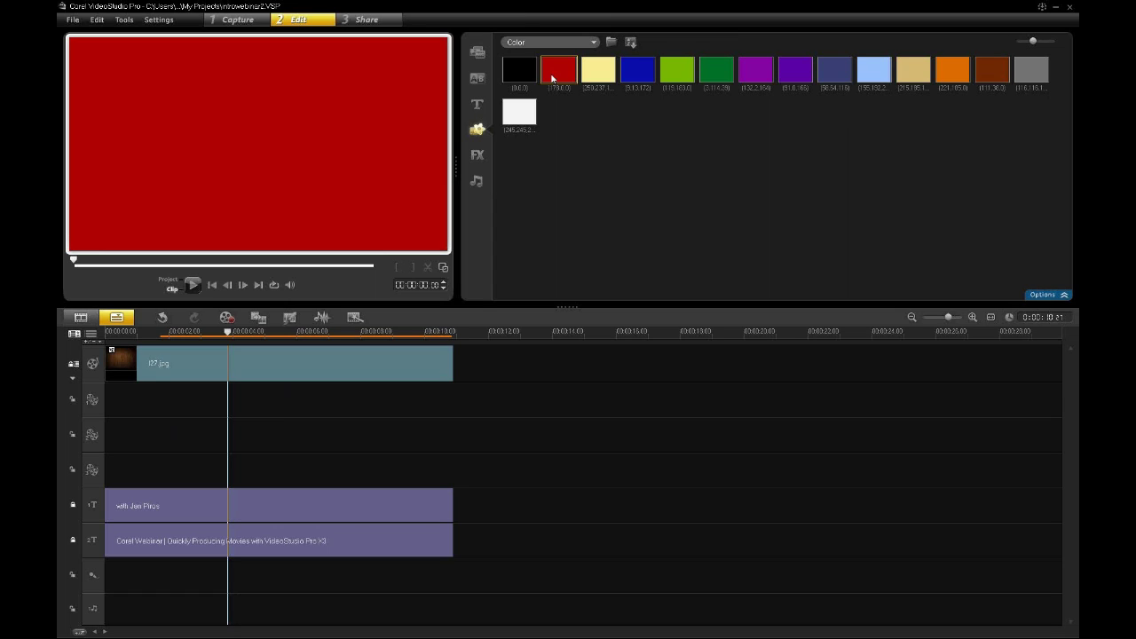
pyautogui.click(594, 43)
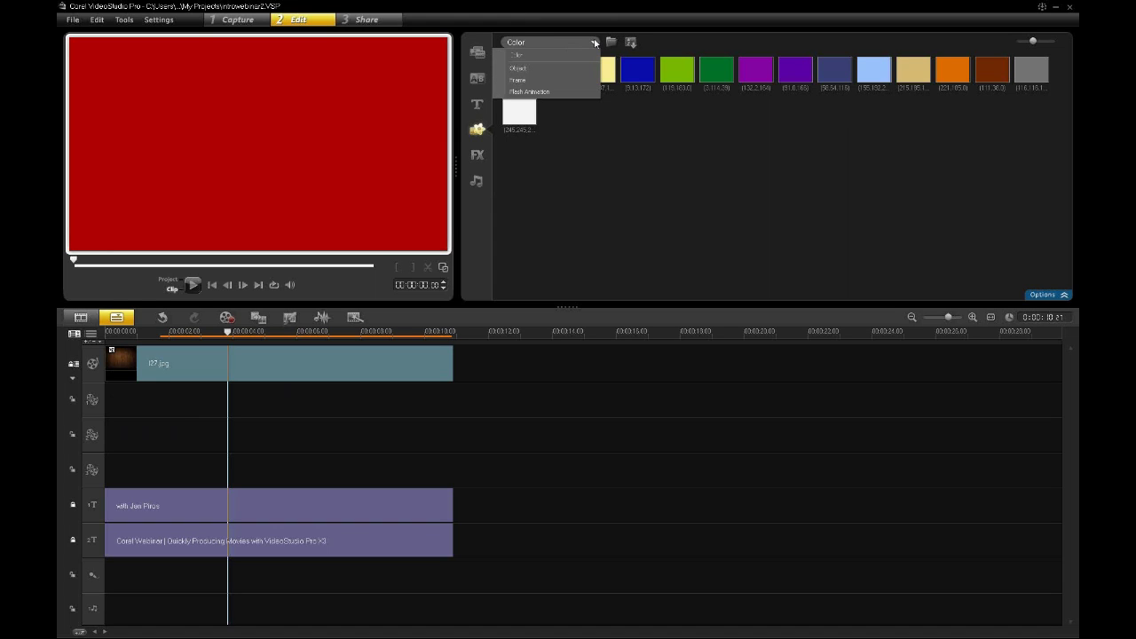
pyautogui.click(571, 69)
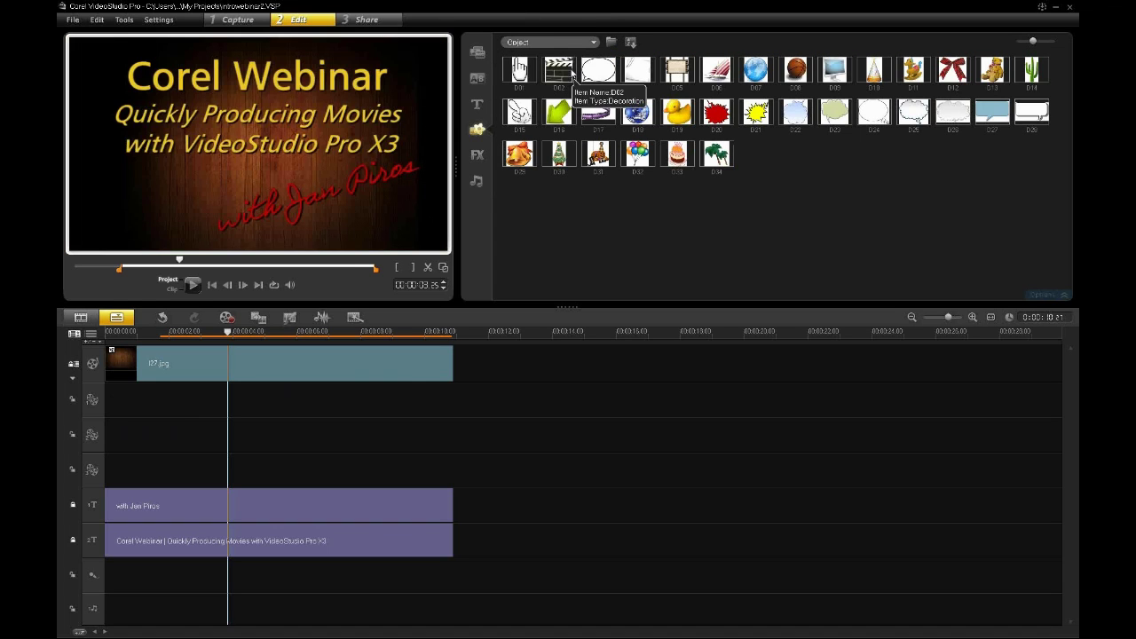
# Preview the duck and cake decorations, then show the Flash Animation library.
pyautogui.click(671, 117)
pyautogui.click(673, 153)
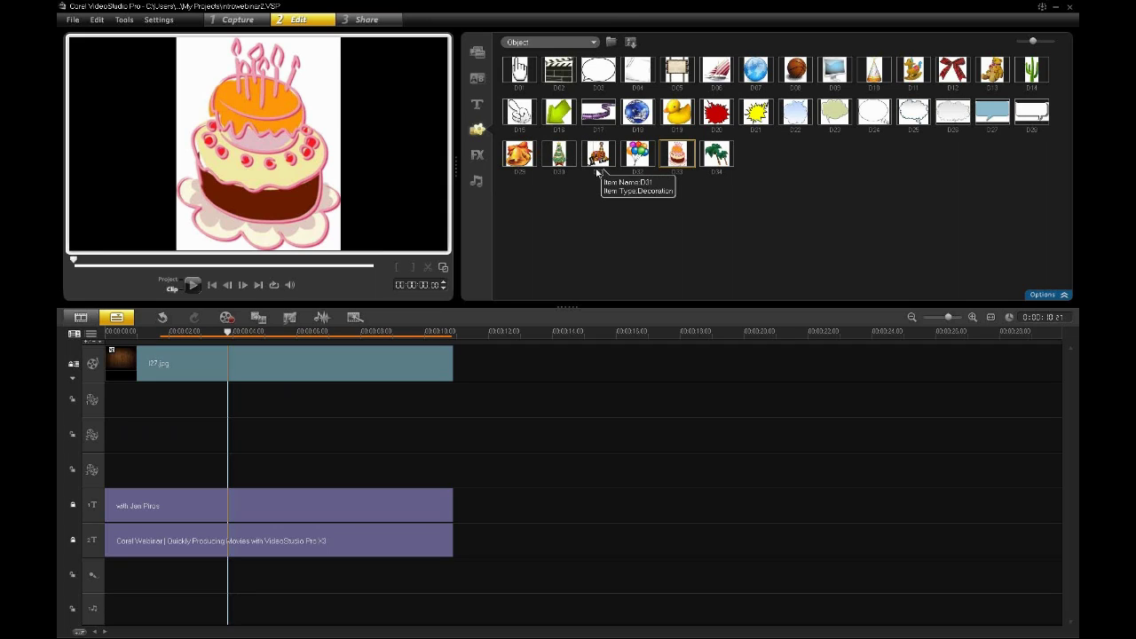
pyautogui.click(593, 44)
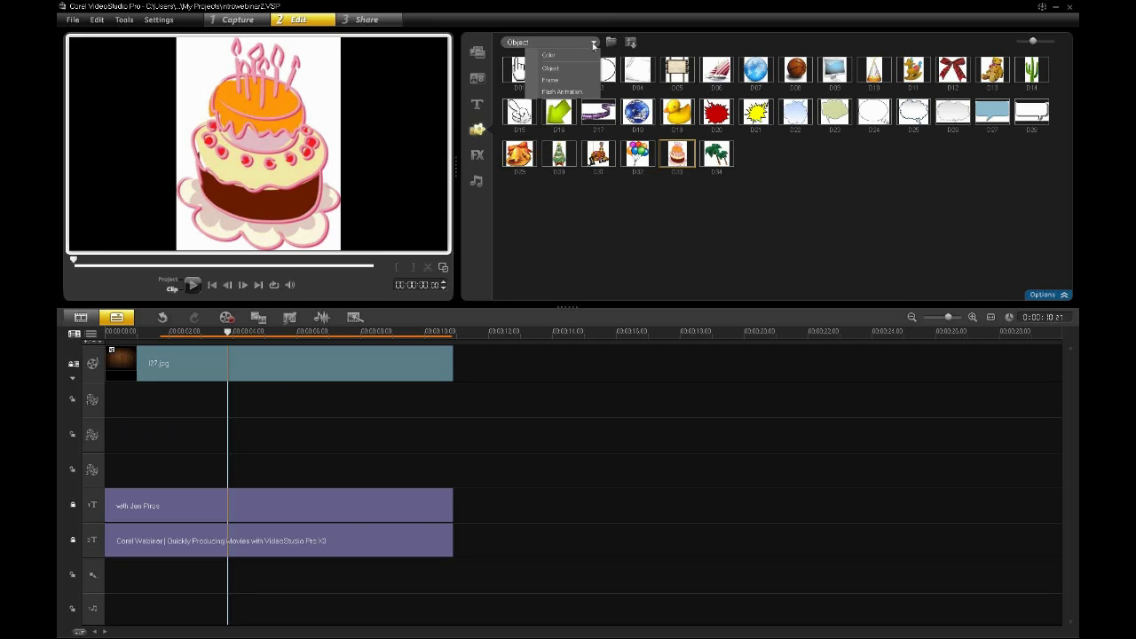
pyautogui.click(576, 94)
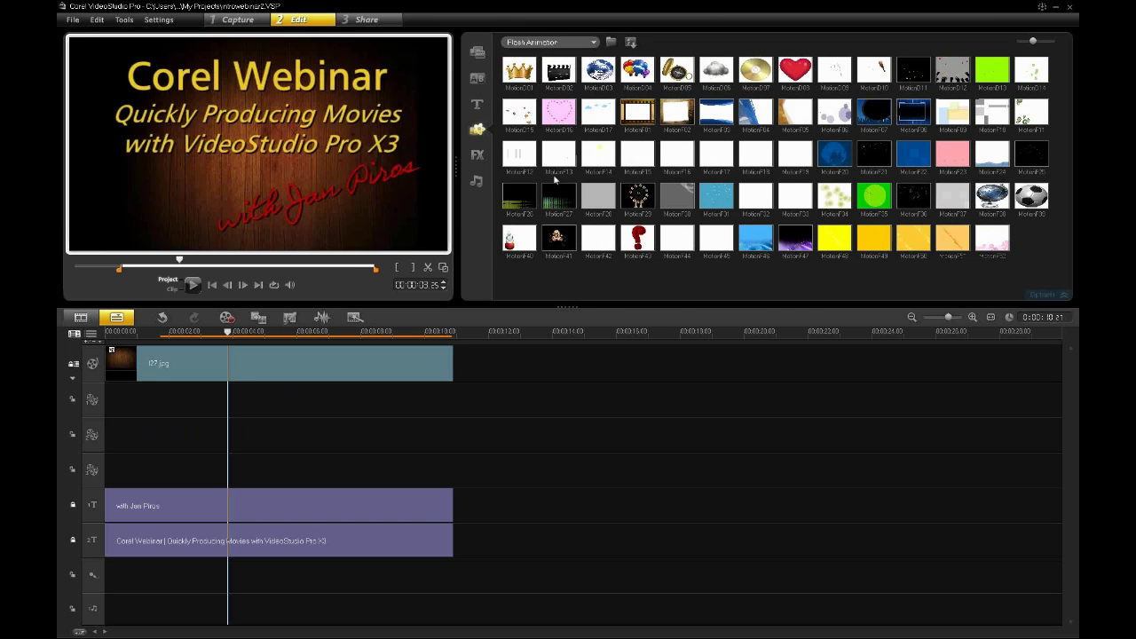
# Play through Flash animations MotionF27, MotionF26, and finally the ferris wheel MotionF29.
pyautogui.click(555, 205)
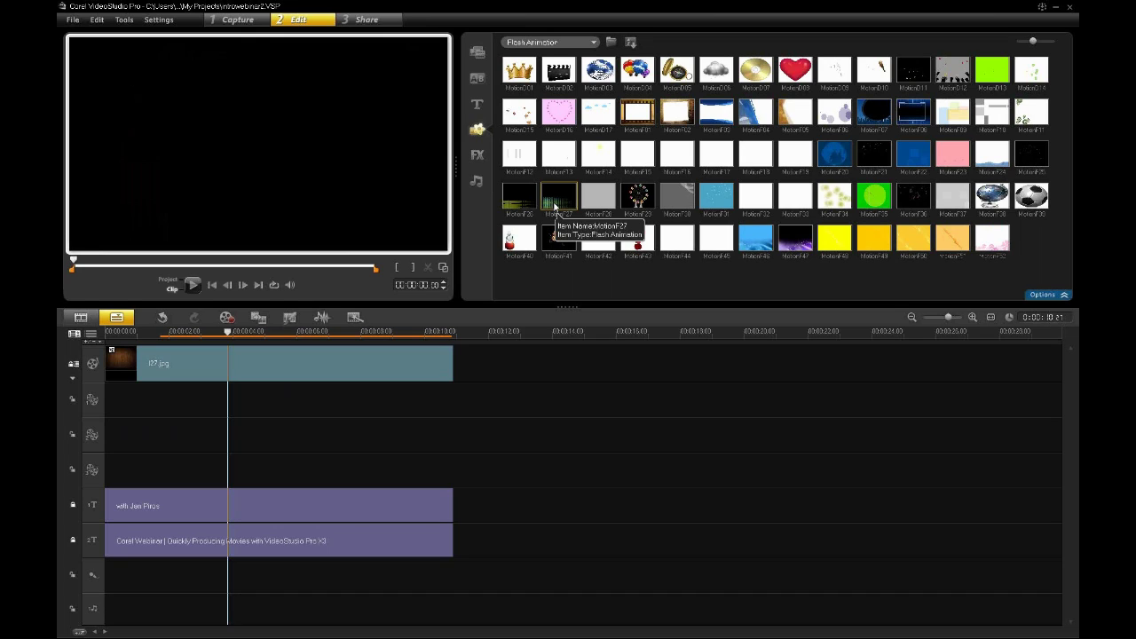
pyautogui.moveTo(75, 263); pyautogui.dragTo(276, 261)
pyautogui.click(523, 206)
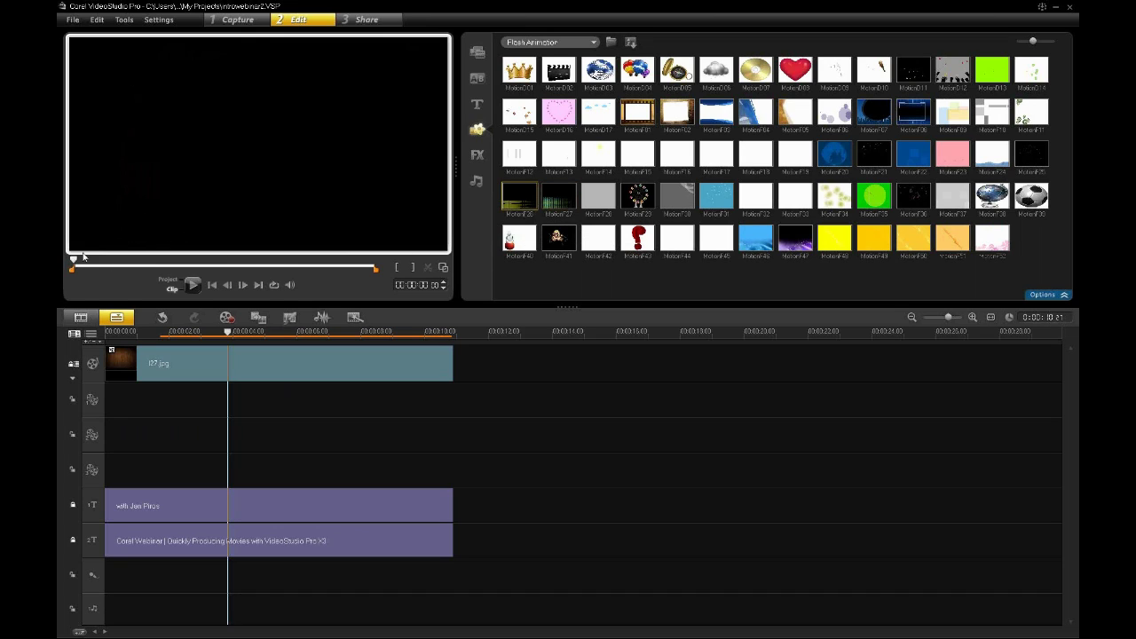
pyautogui.moveTo(75, 263); pyautogui.dragTo(284, 263)
pyautogui.click(637, 197)
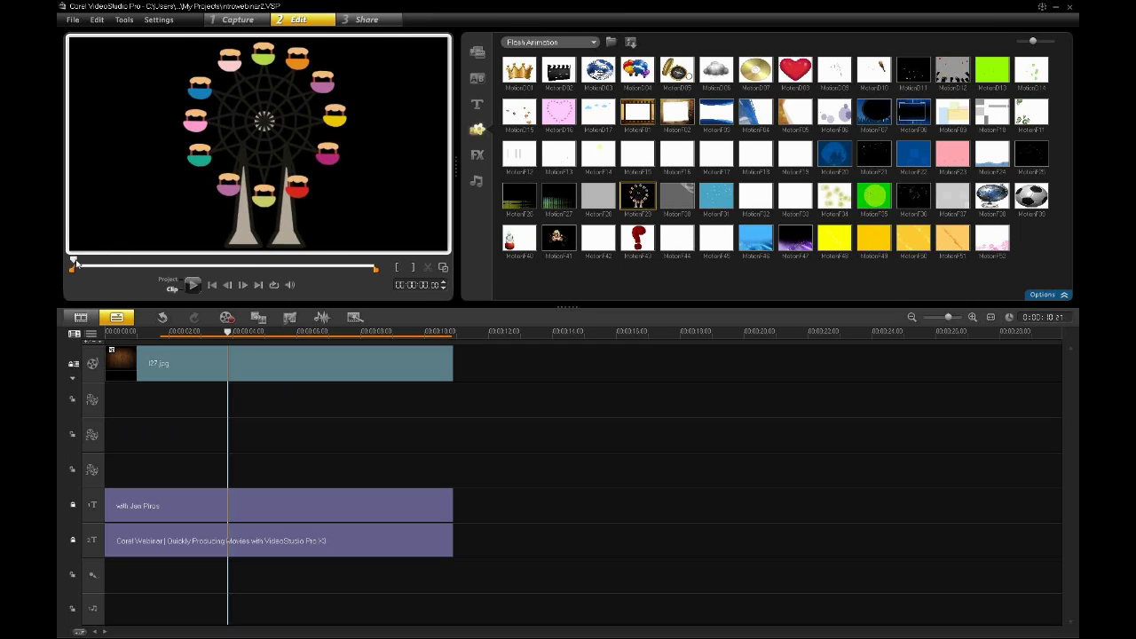
pyautogui.moveTo(85, 265); pyautogui.dragTo(244, 263)
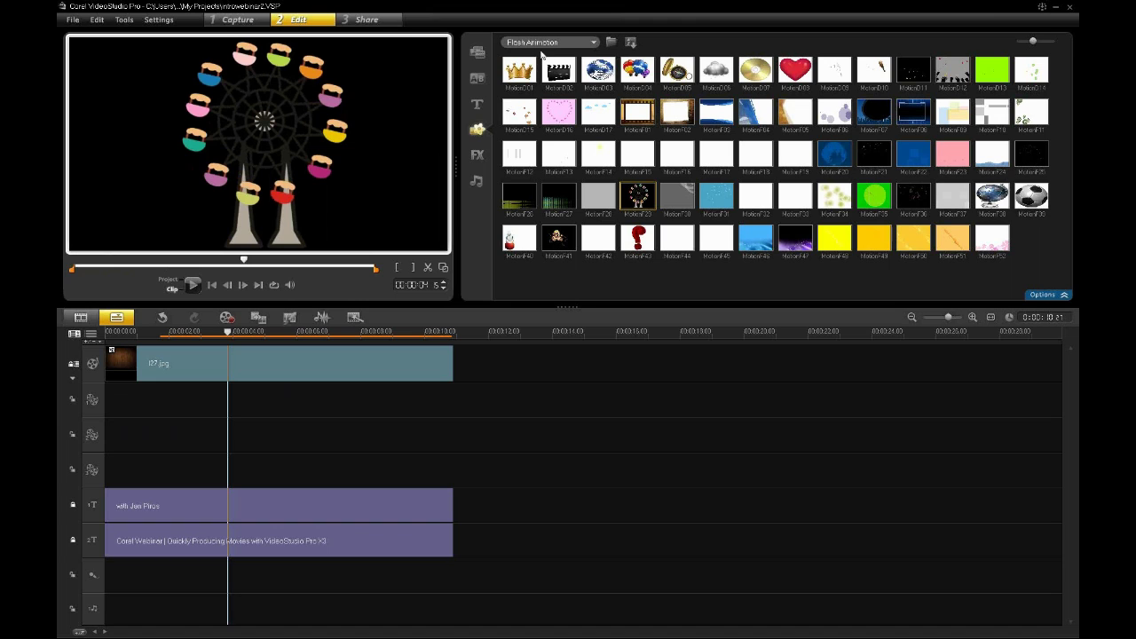
# Open the FX filter library and preview FX Sketch, FX Ripple and FX Punch.
pyautogui.click(477, 155)
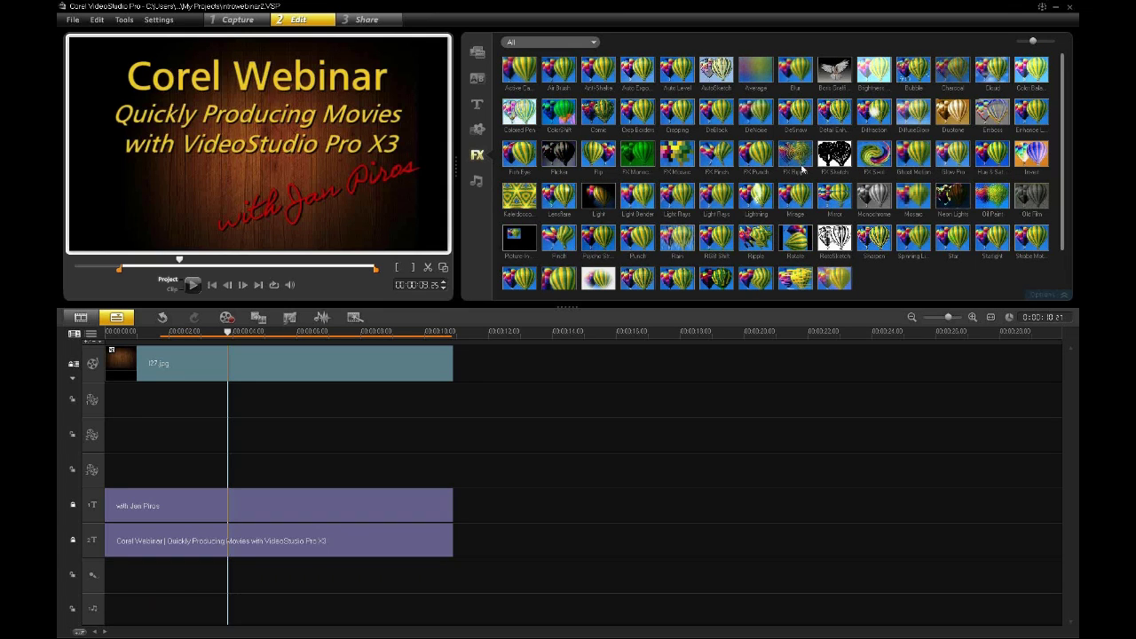
pyautogui.click(843, 165)
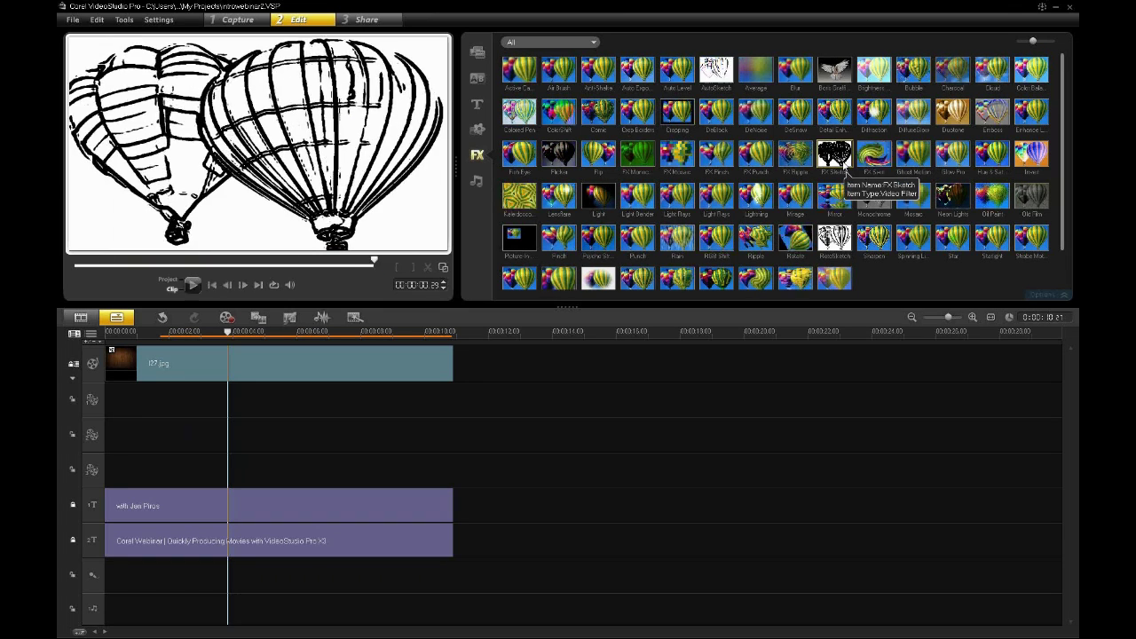
pyautogui.click(799, 160)
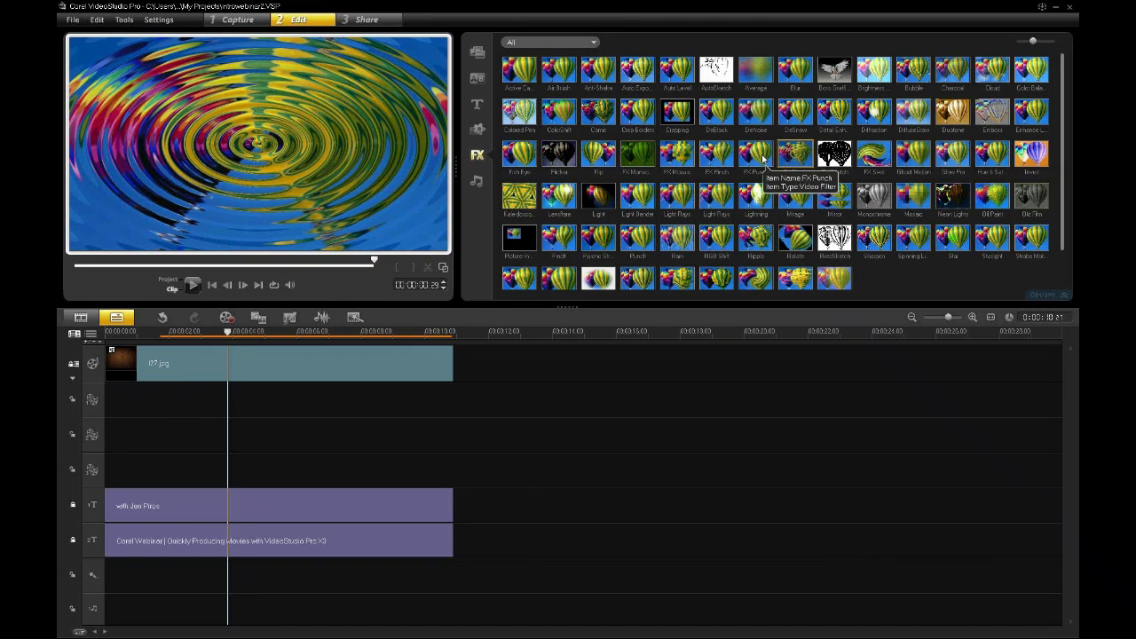
pyautogui.click(759, 157)
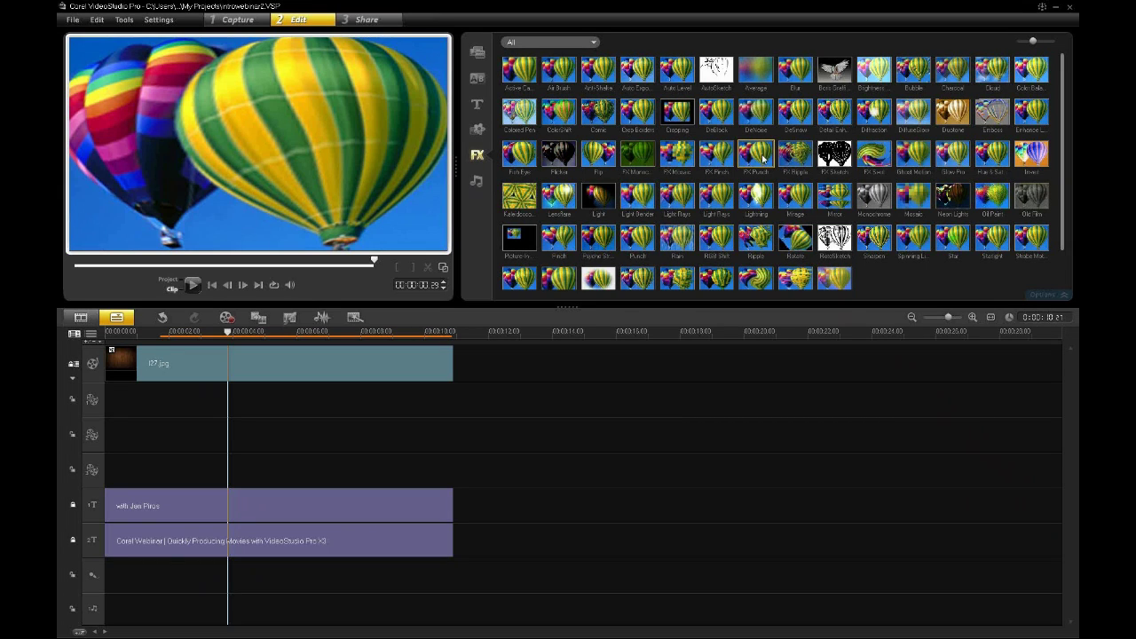
# Open the Audio library, preview clip S17, then return to the Video library.
pyautogui.click(477, 182)
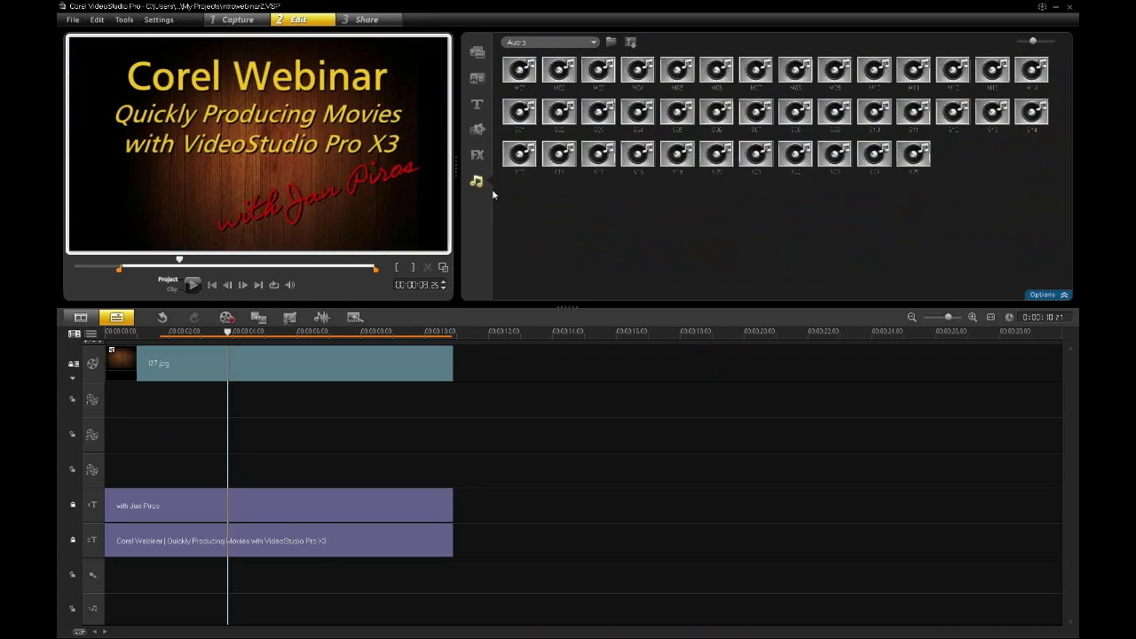
pyautogui.click(598, 155)
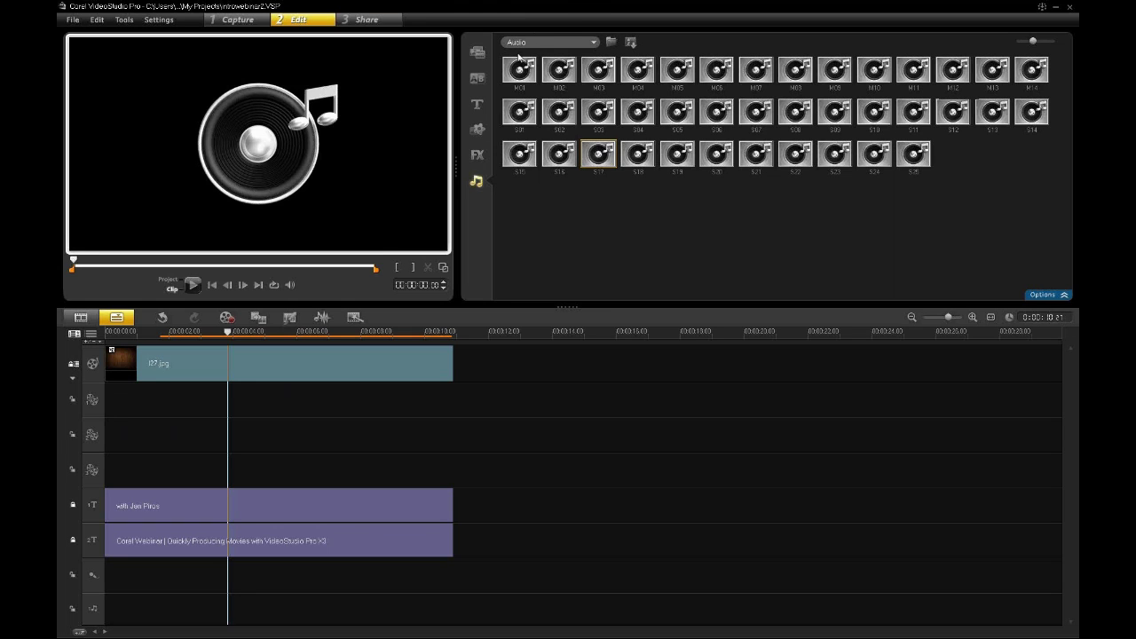
pyautogui.click(477, 51)
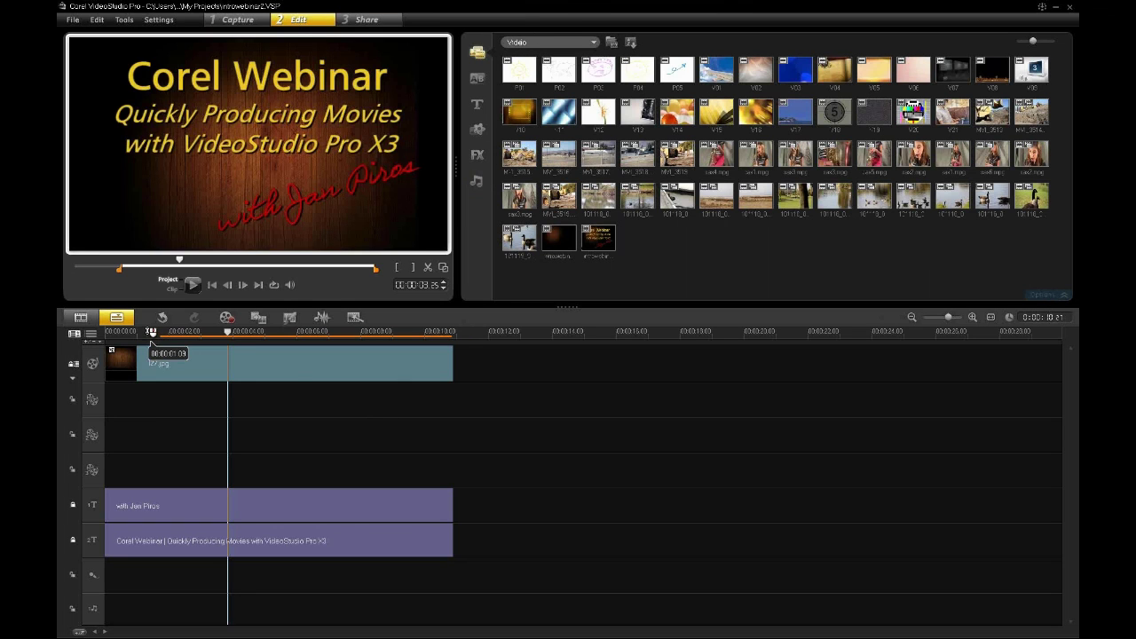
# In Storyboard view, add a geese clip as clip 2, trim it to 14:28, and append another.
pyautogui.click(81, 320)
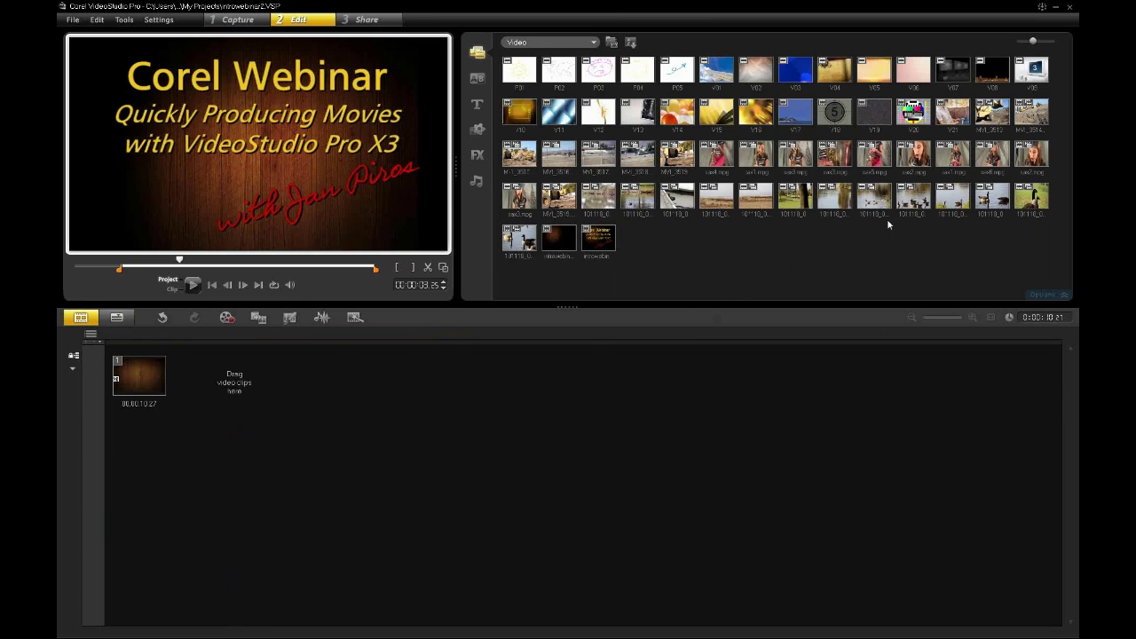
pyautogui.moveTo(914, 203); pyautogui.dragTo(225, 410)
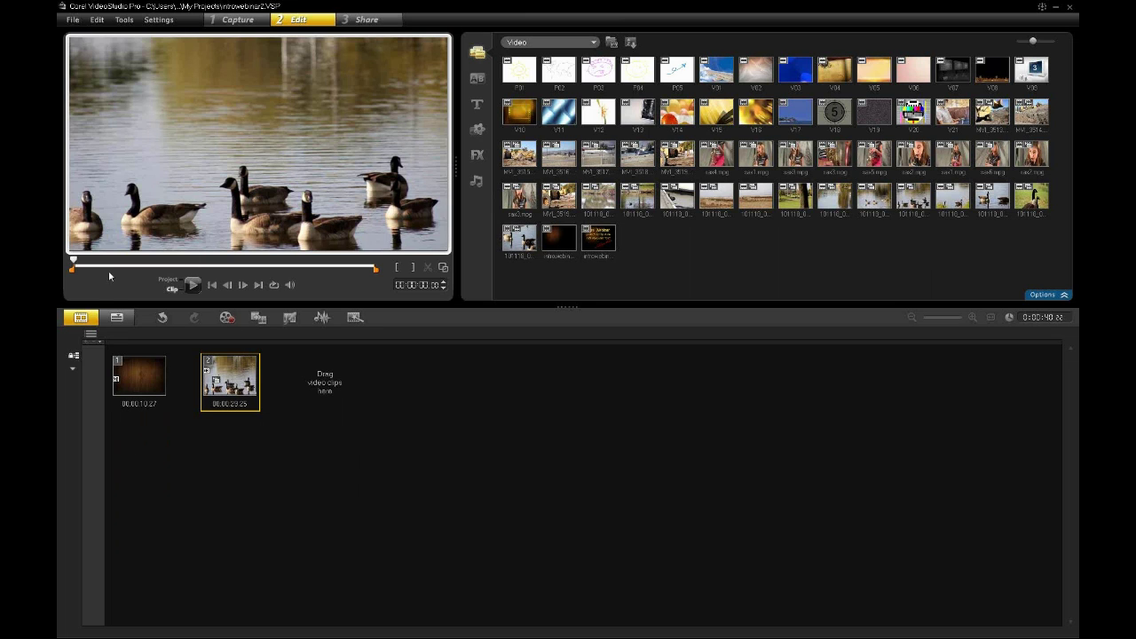
pyautogui.moveTo(75, 262); pyautogui.dragTo(205, 264)
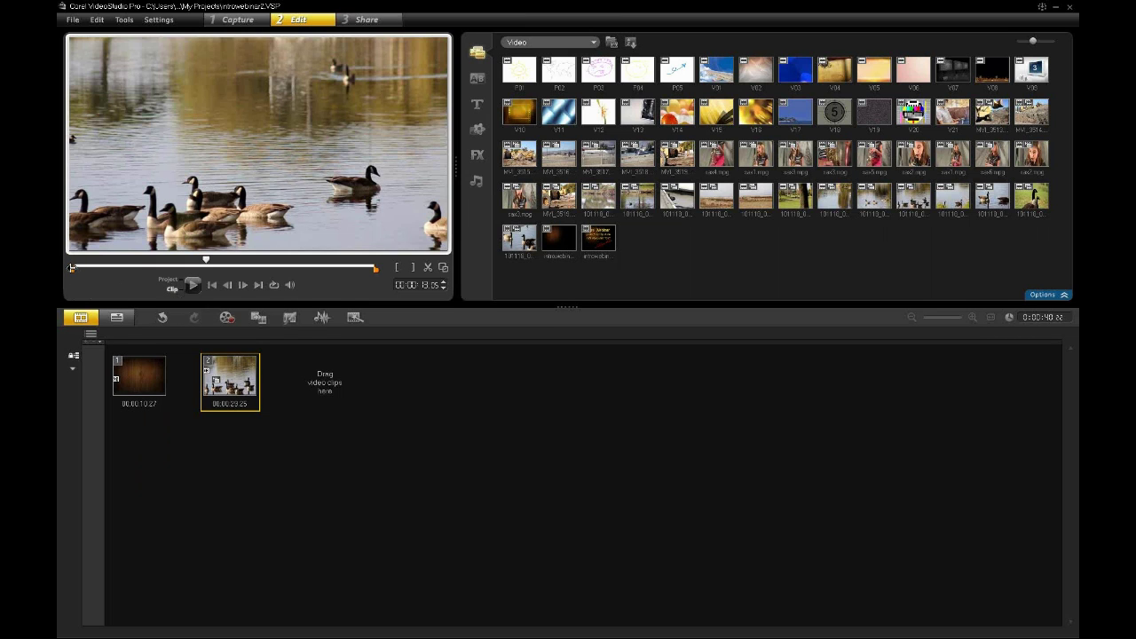
pyautogui.moveTo(72, 269); pyautogui.dragTo(132, 269)
pyautogui.moveTo(375, 268)
pyautogui.mouseDown()
pyautogui.moveTo(187, 263)
pyautogui.moveTo(284, 268)
pyautogui.mouseUp()
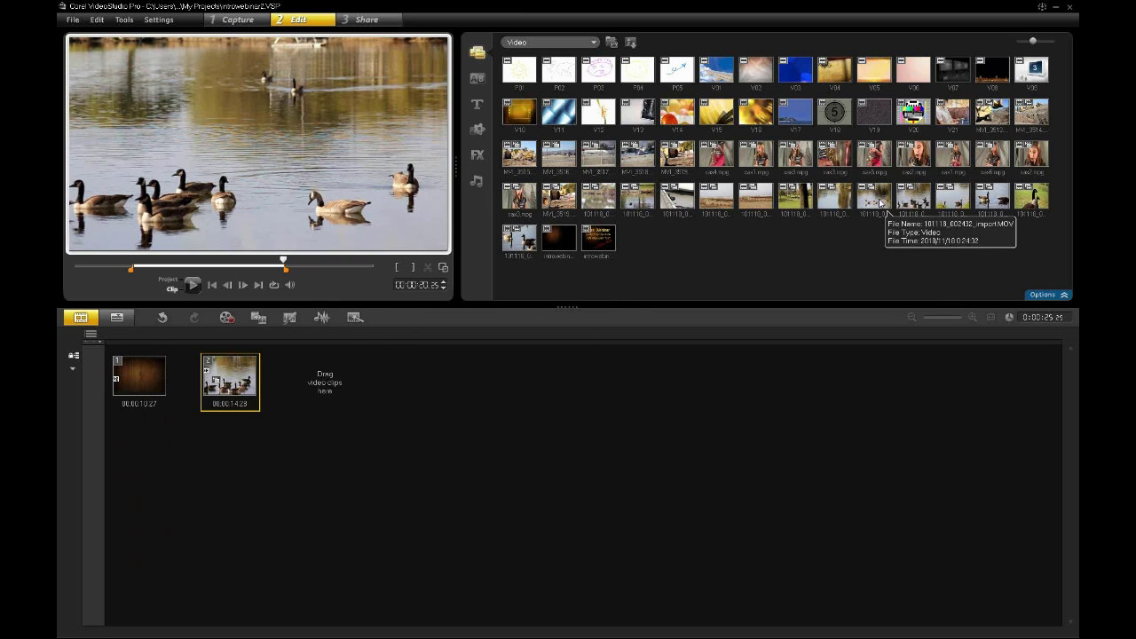
pyautogui.moveTo(880, 200); pyautogui.dragTo(321, 390)
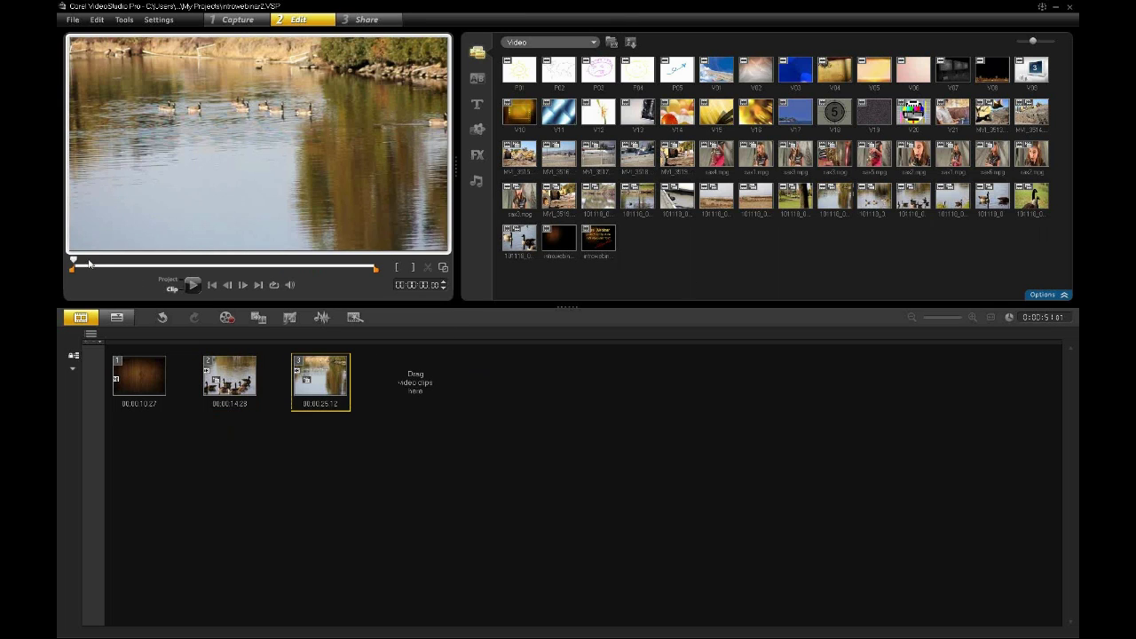
# Scrub the preview, then play storyboard clip 2 between its trim markers.
pyautogui.moveTo(77, 261); pyautogui.dragTo(123, 264)
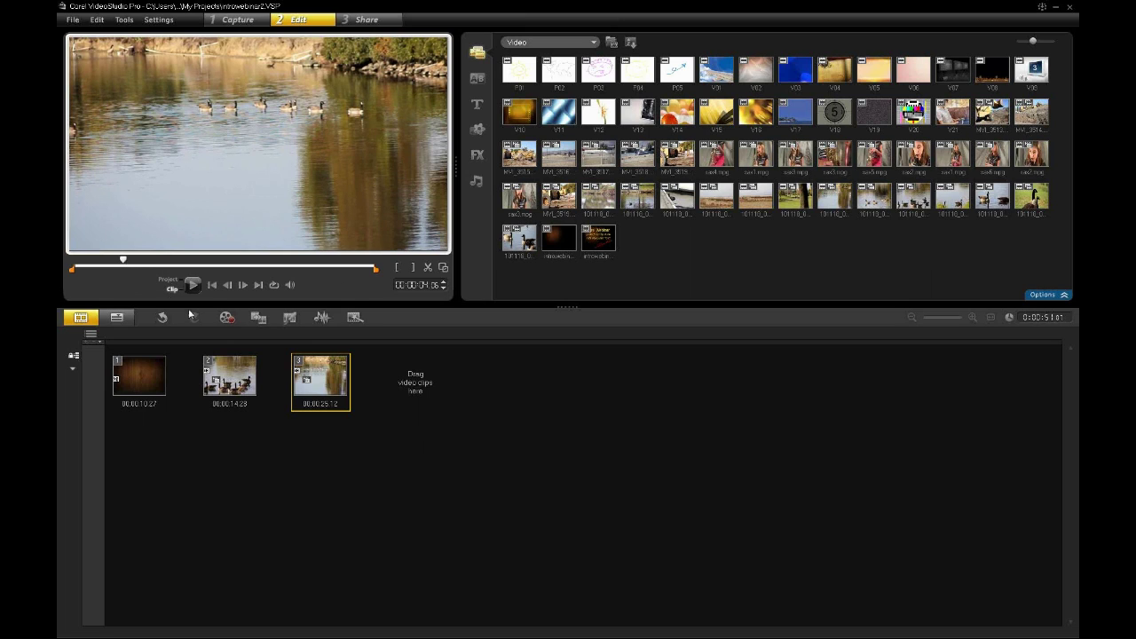
pyautogui.click(246, 383)
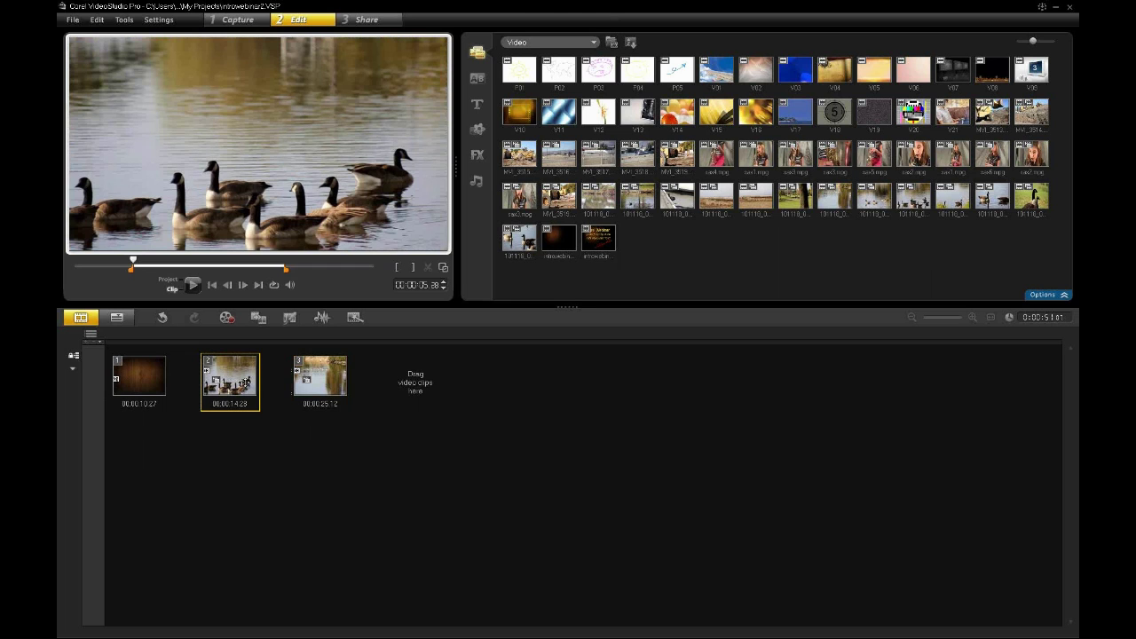
pyautogui.moveTo(133, 261); pyautogui.dragTo(226, 263)
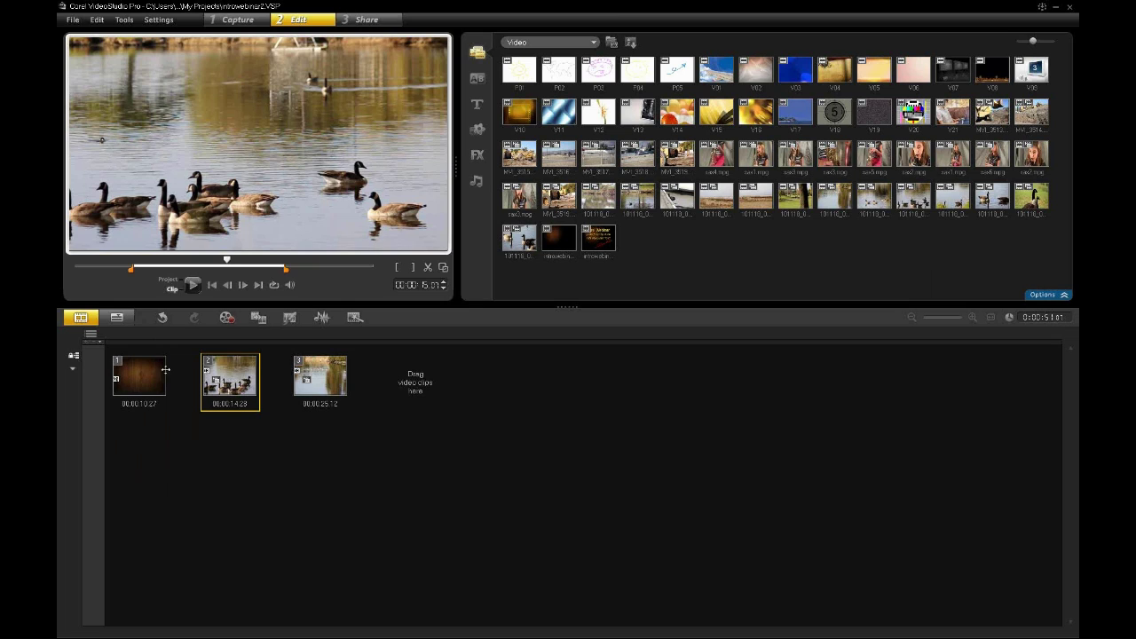
# Switch to Timeline view, fit the whole project, and move playback to about 14 seconds.
pyautogui.click(119, 321)
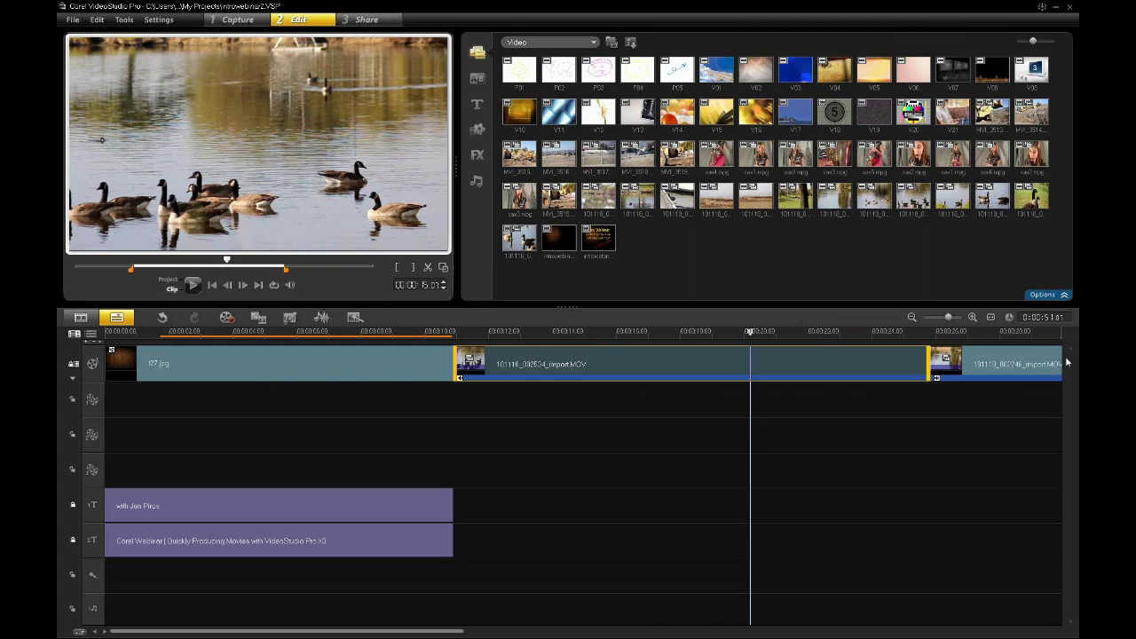
pyautogui.click(992, 317)
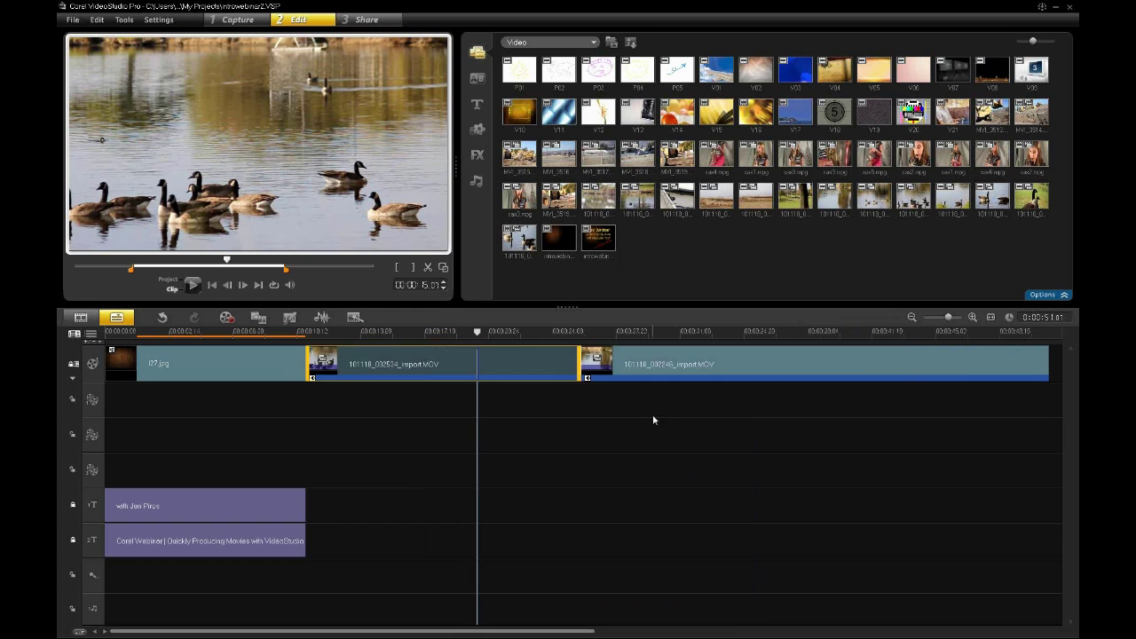
pyautogui.click(368, 332)
pyautogui.moveTo(369, 341); pyautogui.dragTo(510, 380)
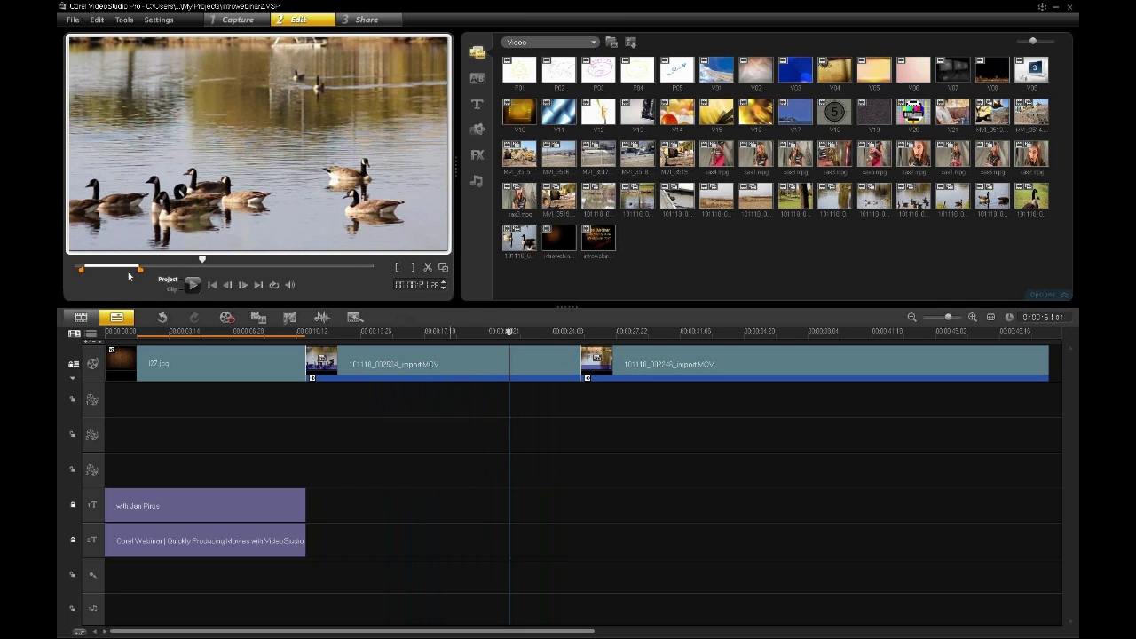
# Trim both ends of the 101118_002534 clip inward, returning playback to about 13 seconds.
pyautogui.click(171, 289)
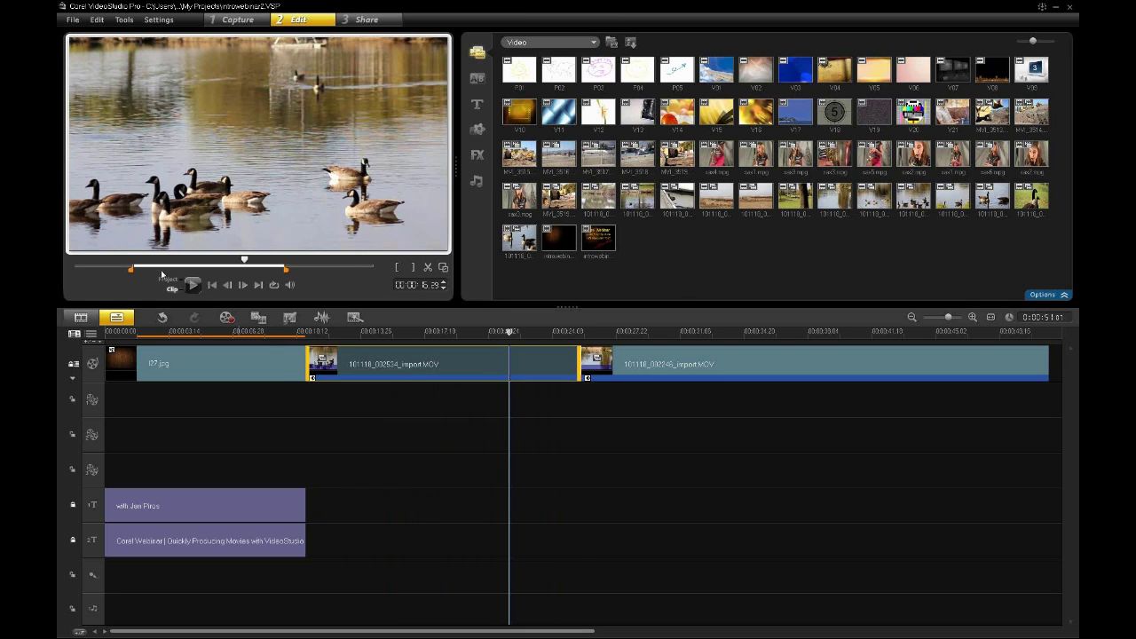
pyautogui.click(131, 266)
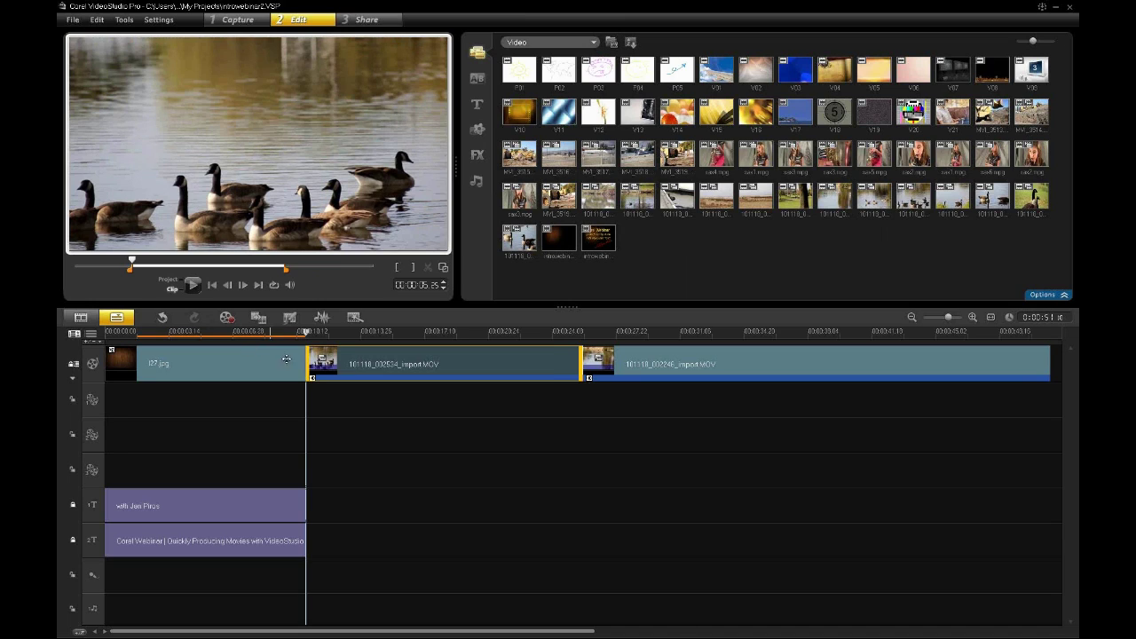
pyautogui.moveTo(308, 367); pyautogui.dragTo(346, 367)
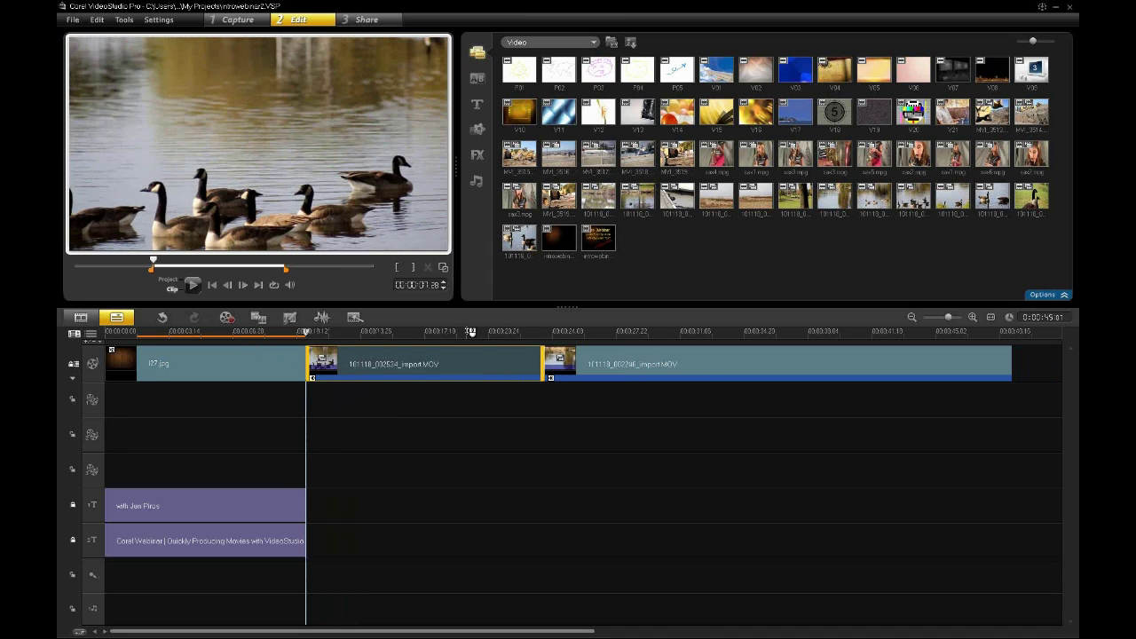
pyautogui.moveTo(541, 363); pyautogui.dragTo(504, 365)
pyautogui.moveTo(381, 331)
pyautogui.mouseDown()
pyautogui.moveTo(350, 332)
pyautogui.moveTo(391, 333)
pyautogui.mouseUp()
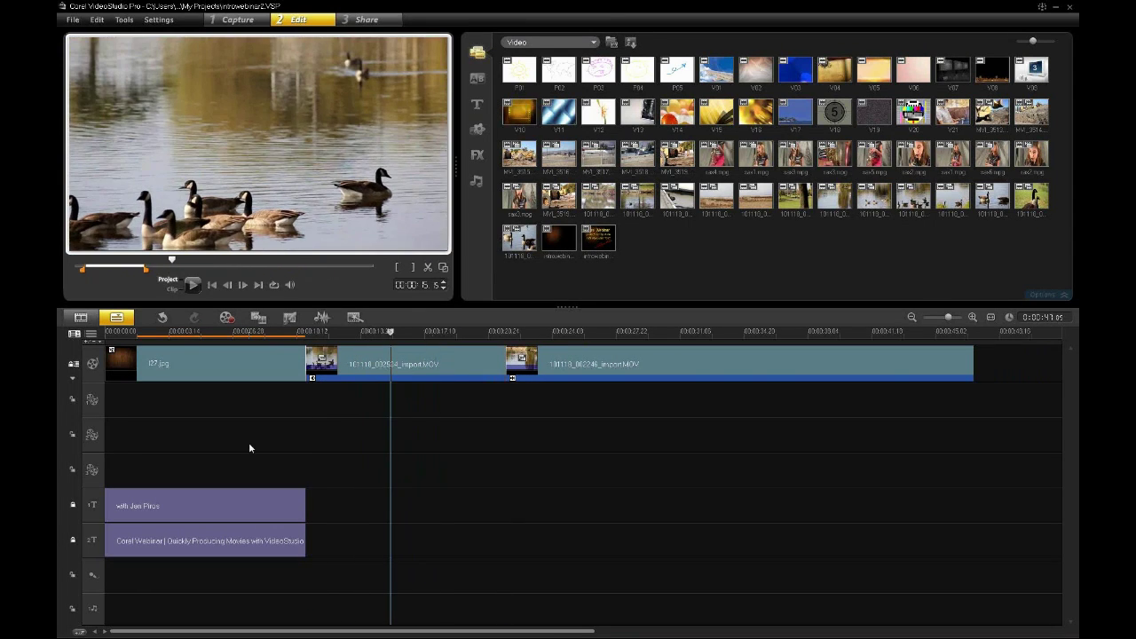
# Snapshot the current goose frame into the photo library, then return the playhead to 00:00:14:22.
pyautogui.click(229, 320)
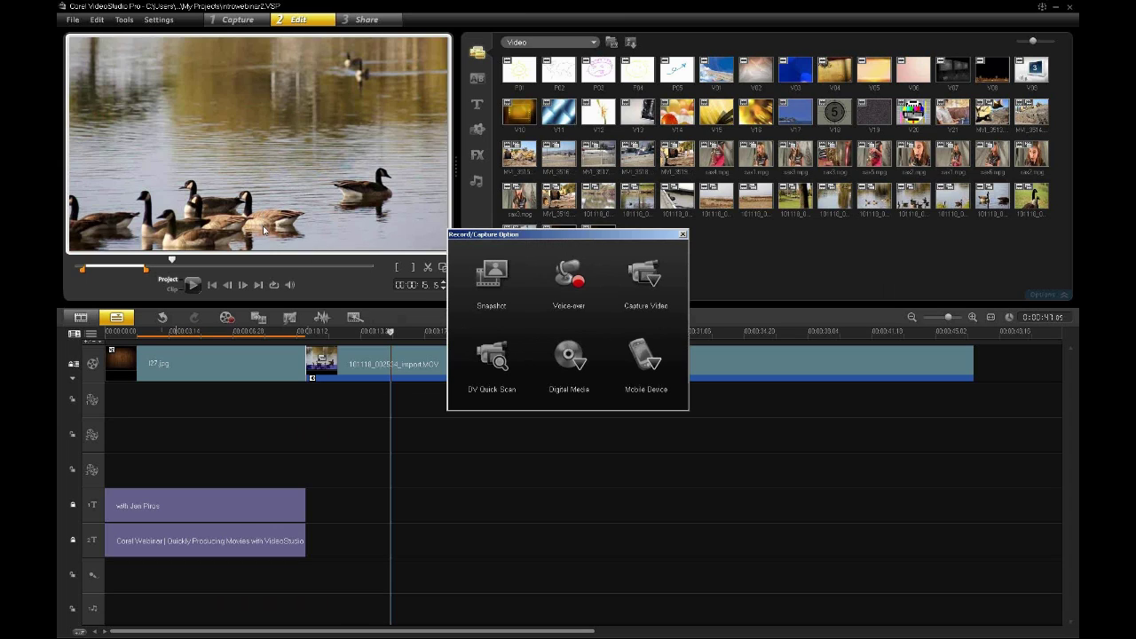
pyautogui.click(491, 282)
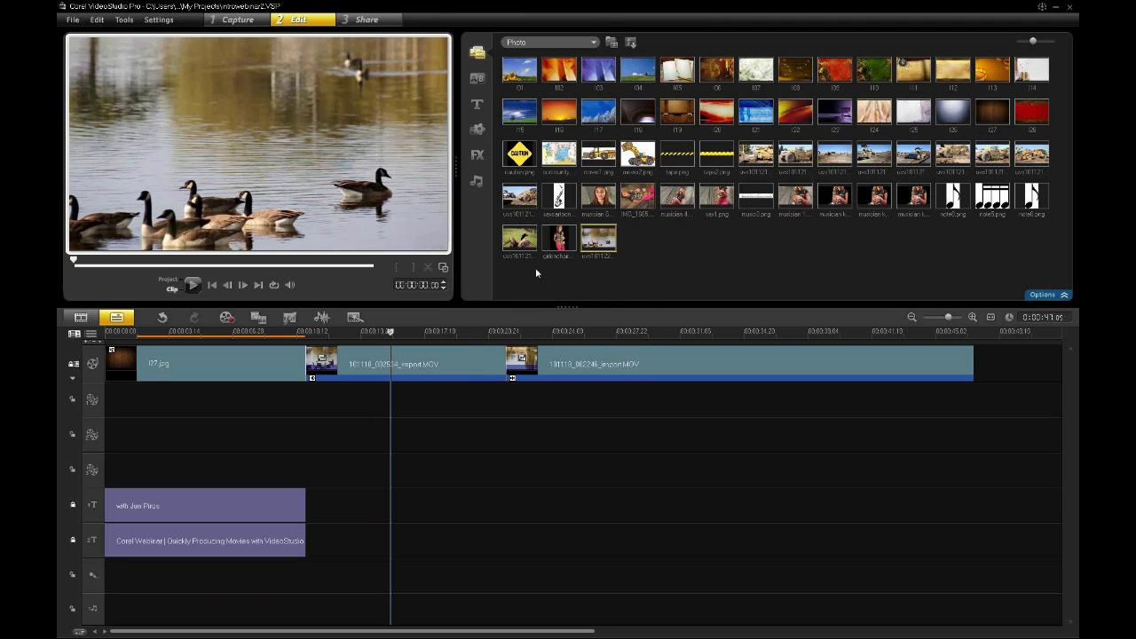
pyautogui.moveTo(385, 332)
pyautogui.mouseDown()
pyautogui.moveTo(376, 332)
pyautogui.moveTo(387, 332)
pyautogui.mouseUp()
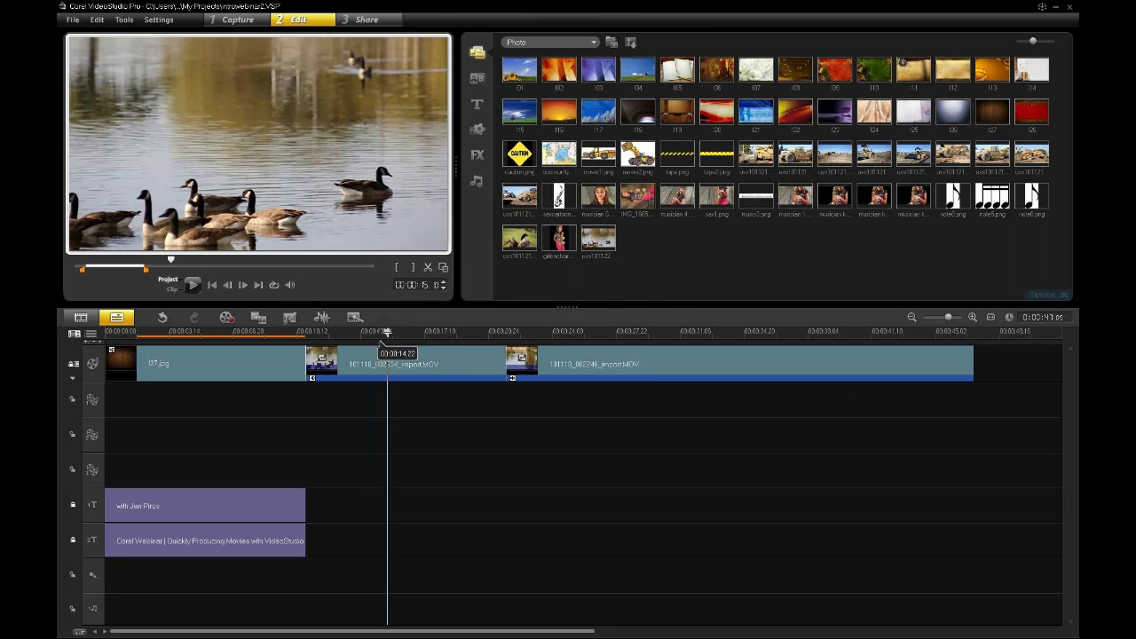
pyautogui.click(228, 318)
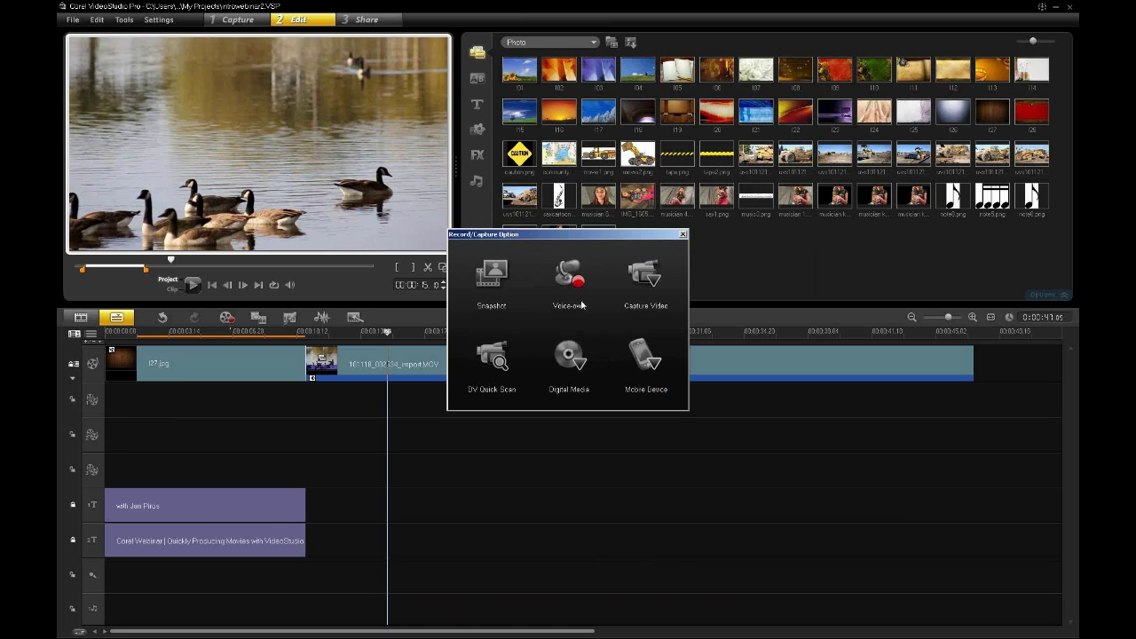
pyautogui.click(683, 235)
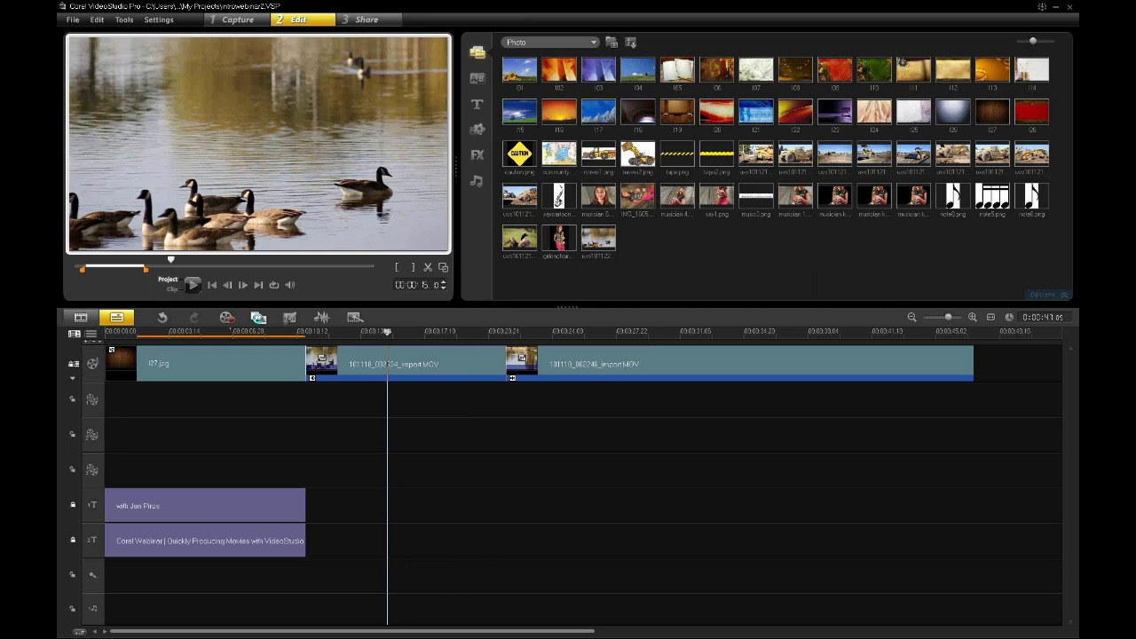
# Bring up the Batch Convert dialog from the timeline toolbar.
pyautogui.click(258, 319)
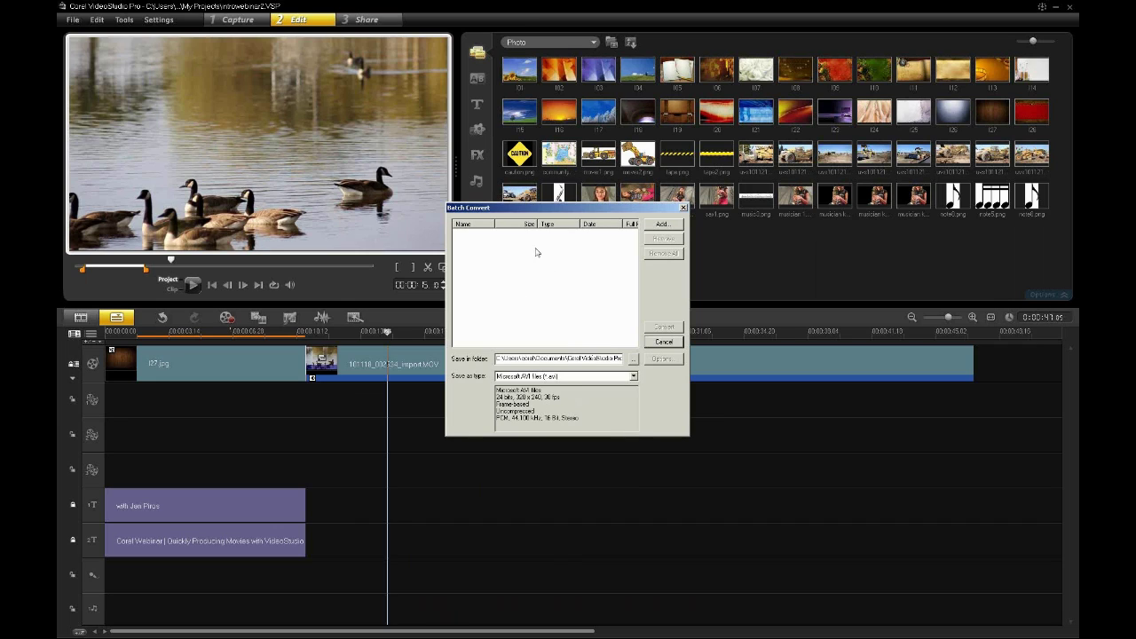
# Review the Save as type output formats and keep Microsoft AVI Files selected.
pyautogui.click(634, 376)
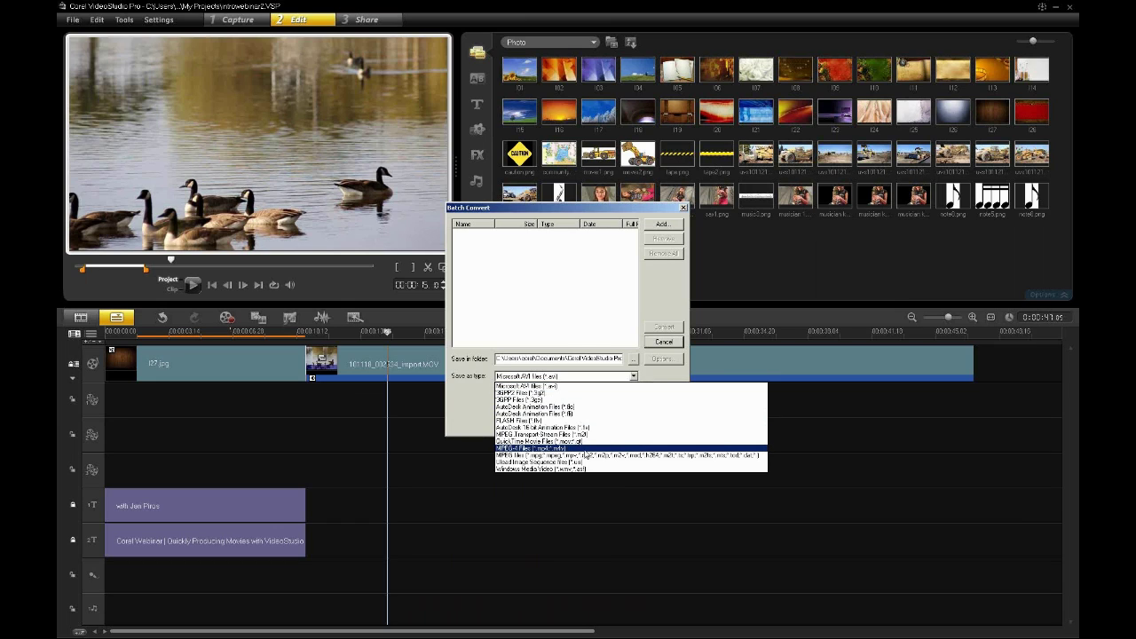
pyautogui.click(670, 374)
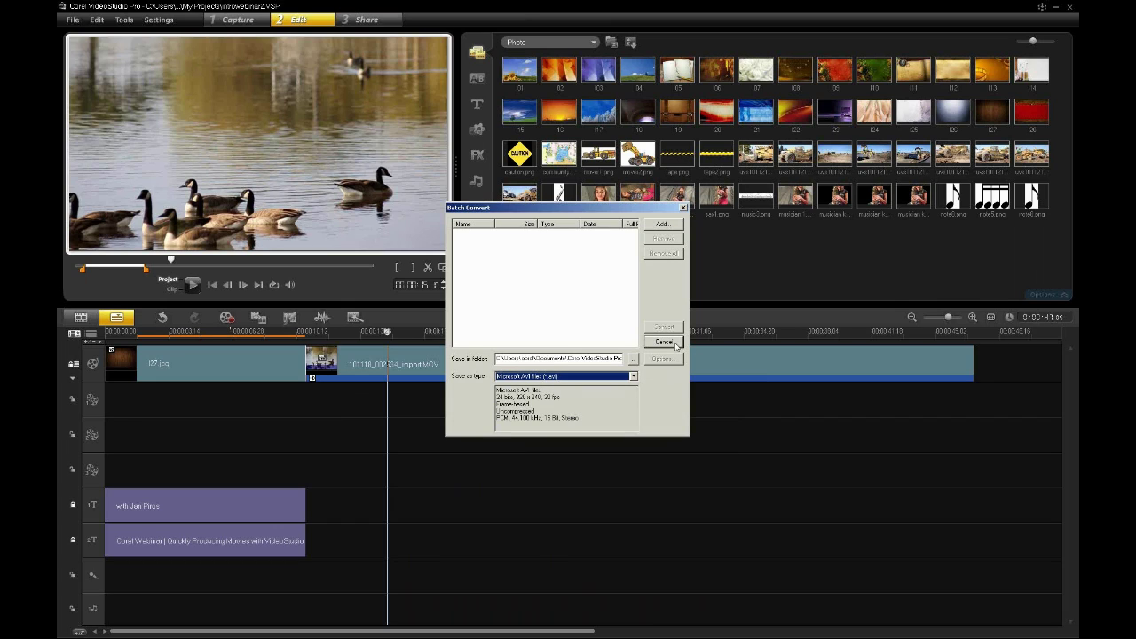
pyautogui.click(676, 344)
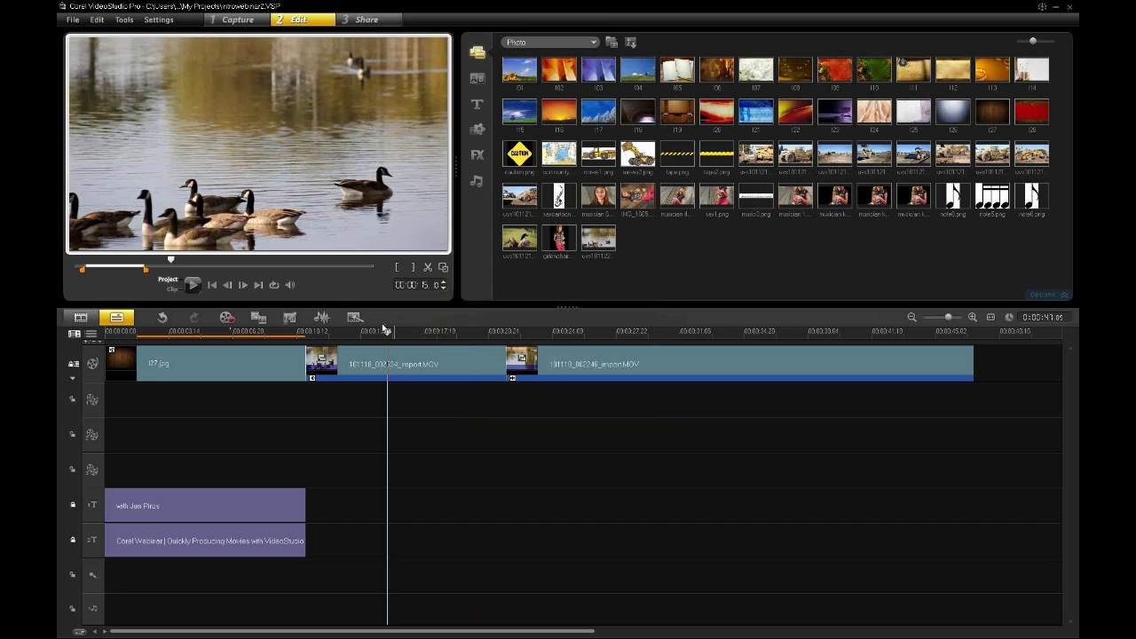